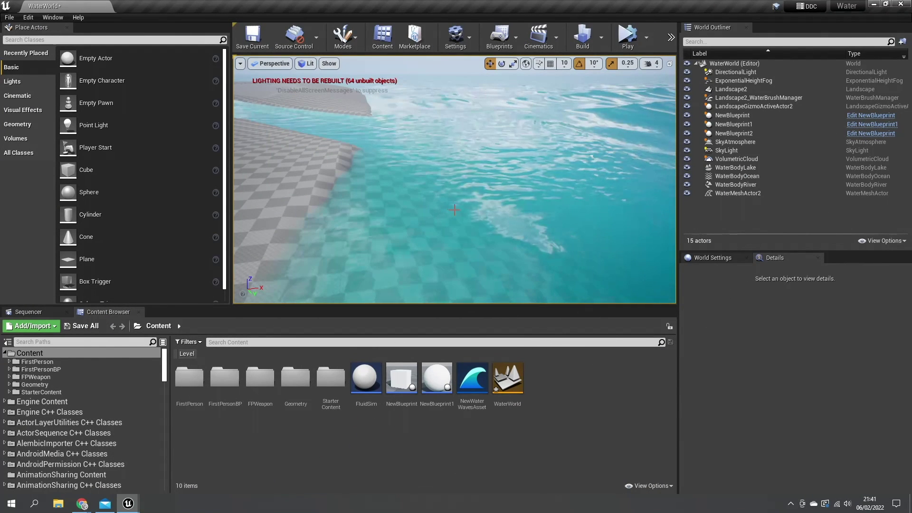
- Create a Water Waves asset in the Content folder and name it CustomWaves
{"action": "right_click_drag", "start_coordinate": [503, 250], "coordinate": [528, 238]}
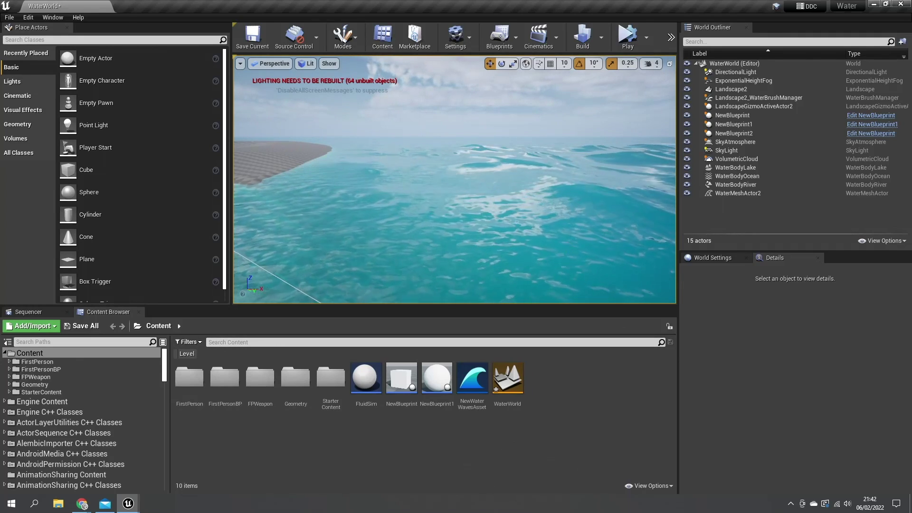
{"action": "right_click_drag", "start_coordinate": [454, 190], "coordinate": [494, 202]}
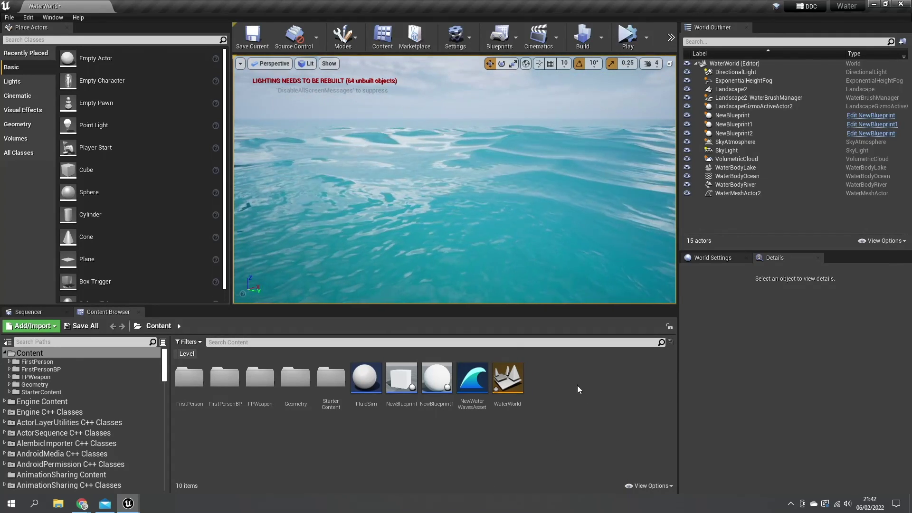
{"action": "right_click", "coordinate": [577, 378]}
{"action": "mouse_move", "coordinate": [588, 374]}
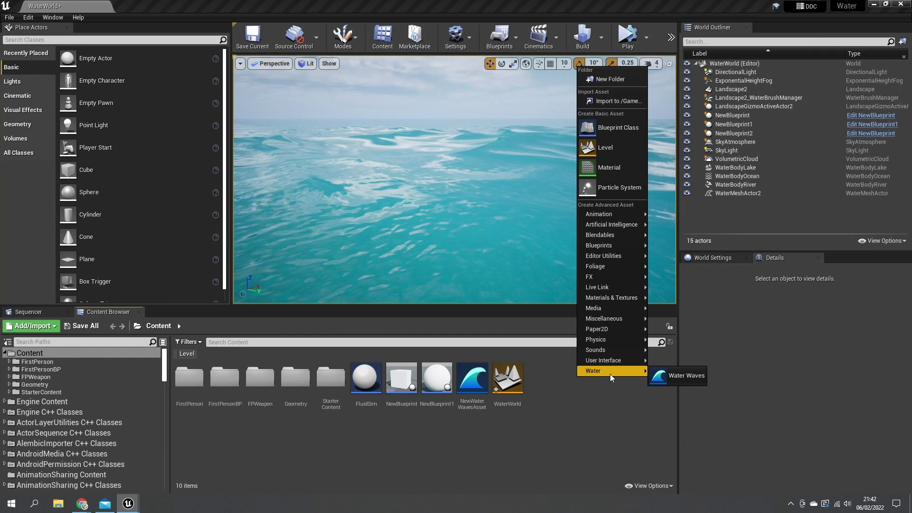
{"action": "left_click", "coordinate": [688, 380]}
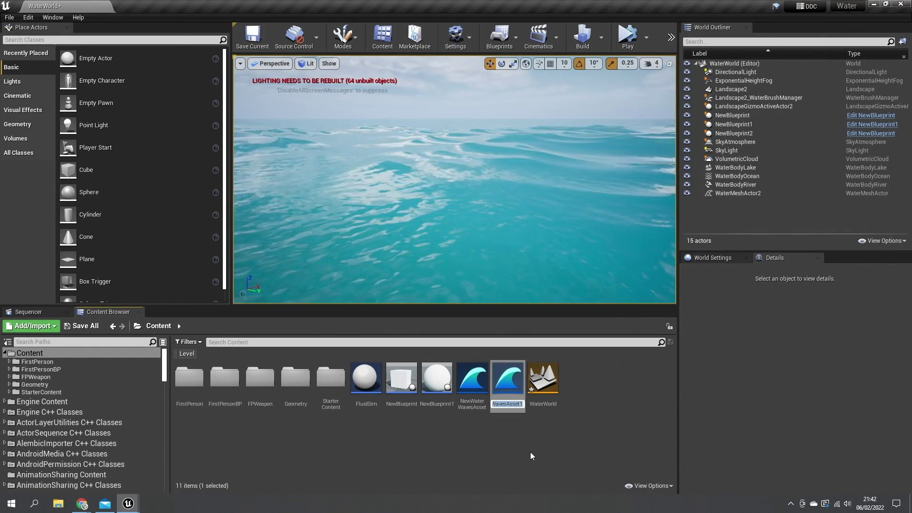
{"action": "type", "text": "Custo"}
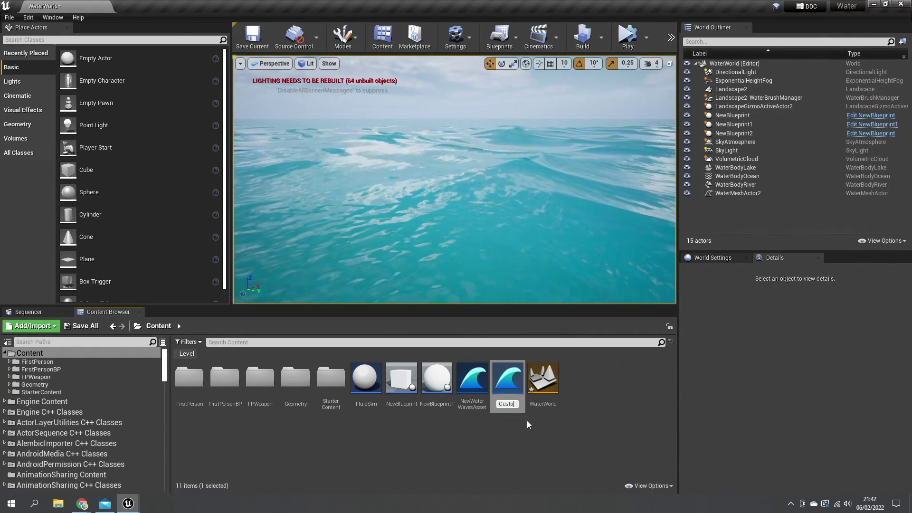
{"action": "type", "text": "m Waves"}
{"action": "key", "text": "Return"}
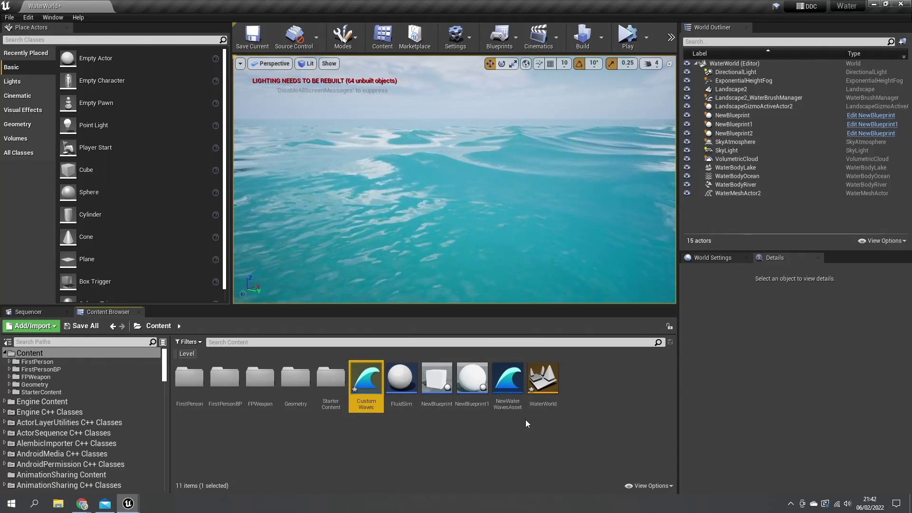
- Open the CustomWaves asset for editing and view its wave preview from different angles
{"action": "double_click", "coordinate": [365, 382]}
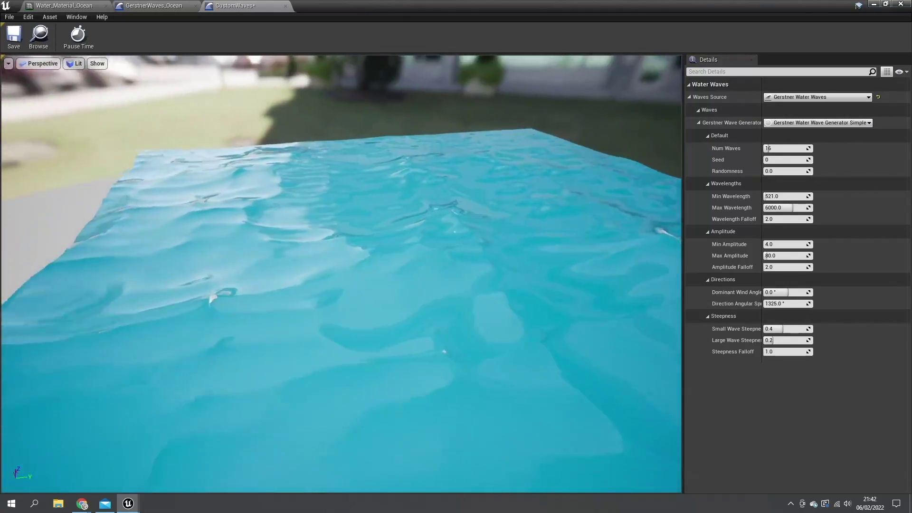
{"action": "left_click_drag", "start_coordinate": [394, 322], "coordinate": [353, 322]}
{"action": "left_click_drag", "start_coordinate": [458, 289], "coordinate": [467, 272]}
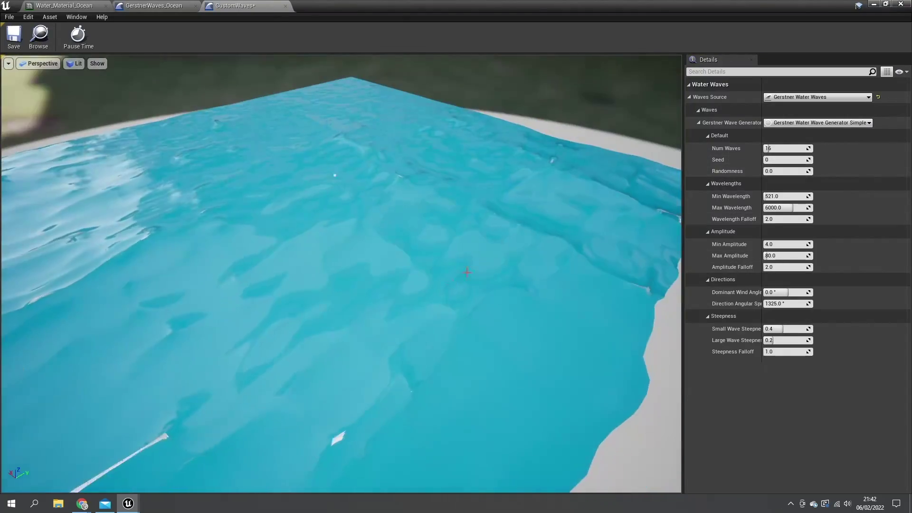
{"action": "right_click_drag", "start_coordinate": [356, 234], "coordinate": [304, 289]}
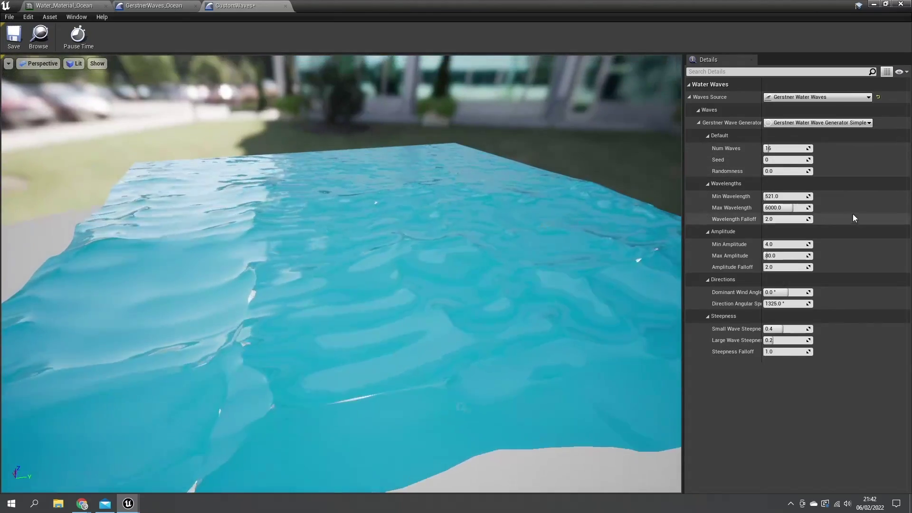
- Try Num Waves at 46 and 77 and Min Wavelength at about 2997 and 711, and reset Num Waves to its default
{"action": "left_click_drag", "start_coordinate": [773, 150], "coordinate": [803, 150]}
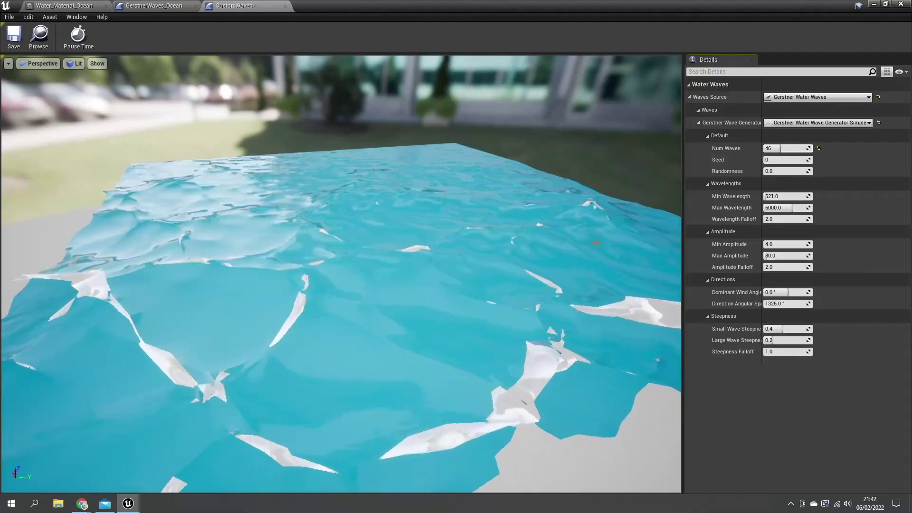
{"action": "left_click_drag", "start_coordinate": [774, 149], "coordinate": [803, 149]}
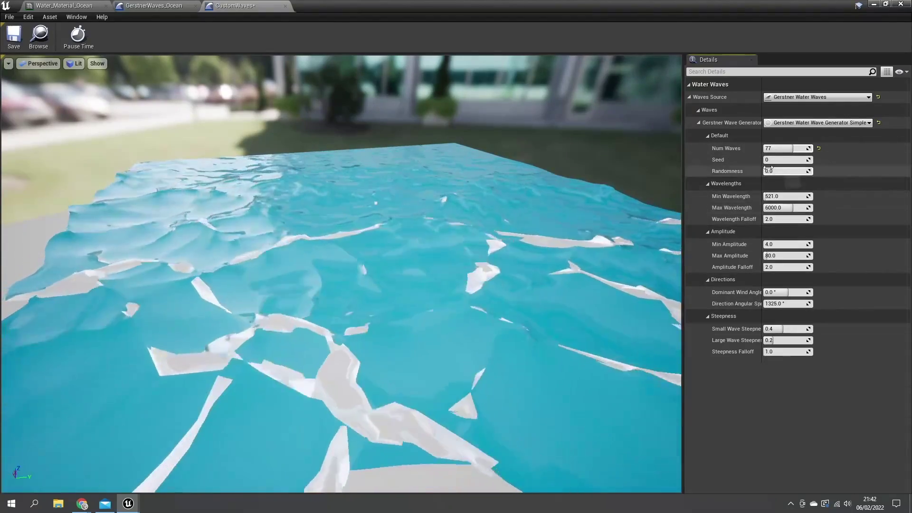
{"action": "mouse_move", "coordinate": [785, 198]}
{"action": "left_mouse_down"}
{"action": "mouse_move", "coordinate": [813, 199]}
{"action": "mouse_move", "coordinate": [782, 205]}
{"action": "left_mouse_up"}
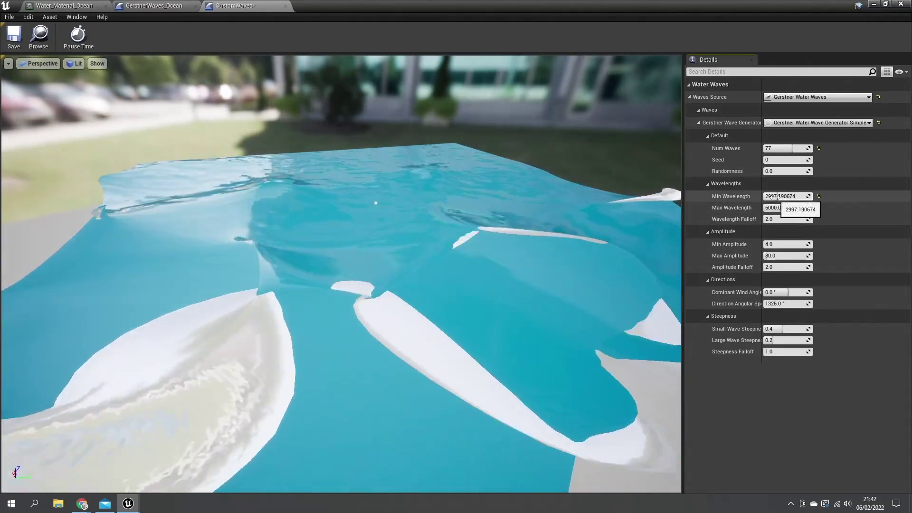
{"action": "left_click_drag", "start_coordinate": [784, 196], "coordinate": [766, 196]}
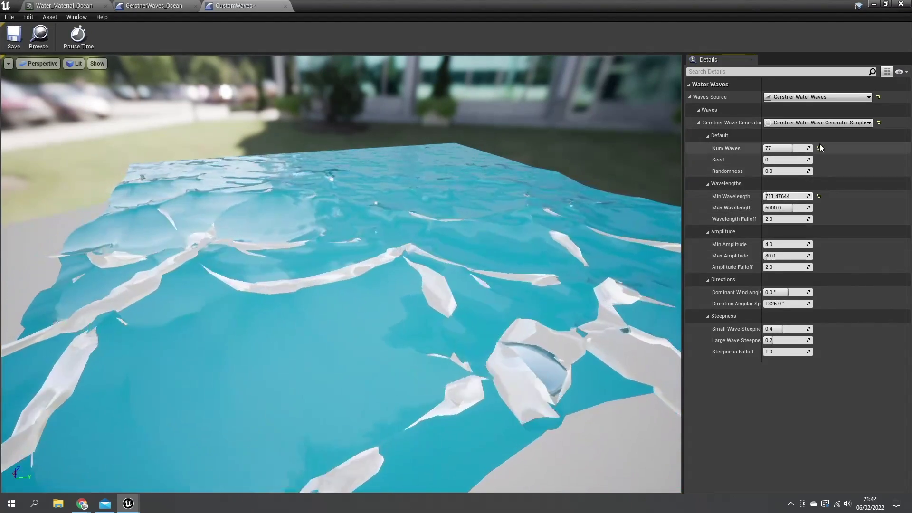
{"action": "left_click", "coordinate": [819, 148]}
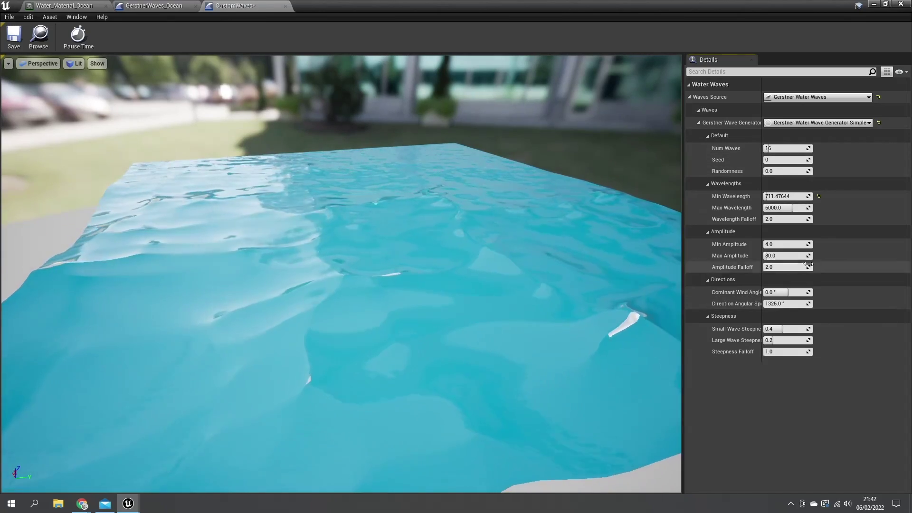
- Try a Max Wavelength of about 1143, and reset both Max and Min Wavelength to their defaults
{"action": "mouse_move", "coordinate": [595, 311]}
{"action": "right_mouse_down"}
{"action": "mouse_move", "coordinate": [651, 328]}
{"action": "mouse_move", "coordinate": [589, 323]}
{"action": "mouse_move", "coordinate": [600, 319]}
{"action": "right_mouse_up"}
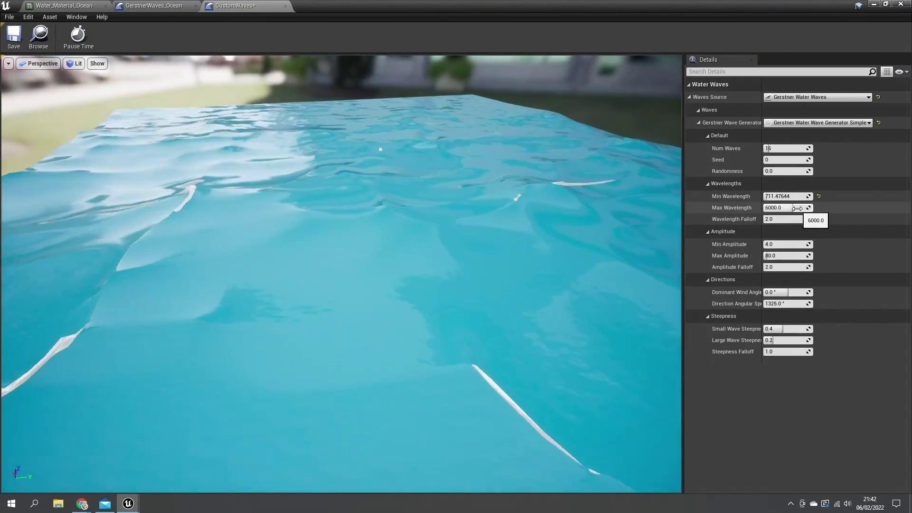
{"action": "left_click_drag", "start_coordinate": [790, 209], "coordinate": [767, 209]}
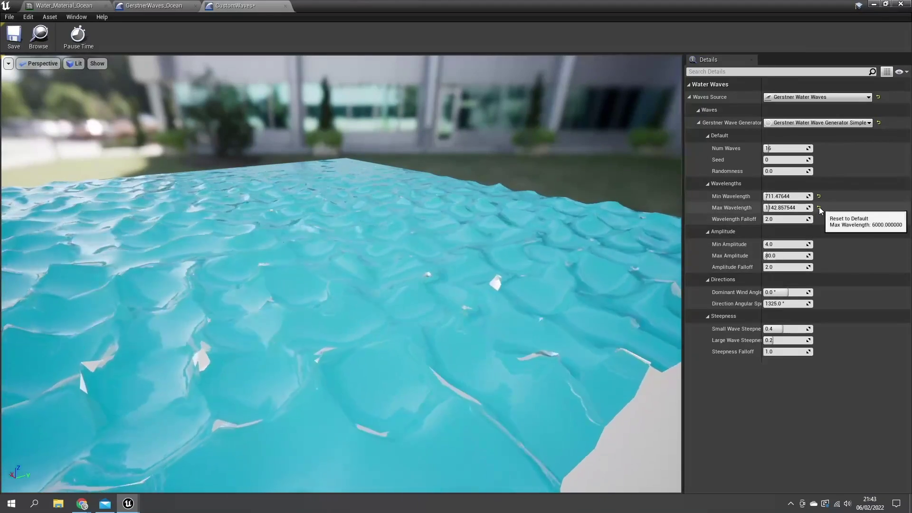
{"action": "left_click", "coordinate": [819, 207]}
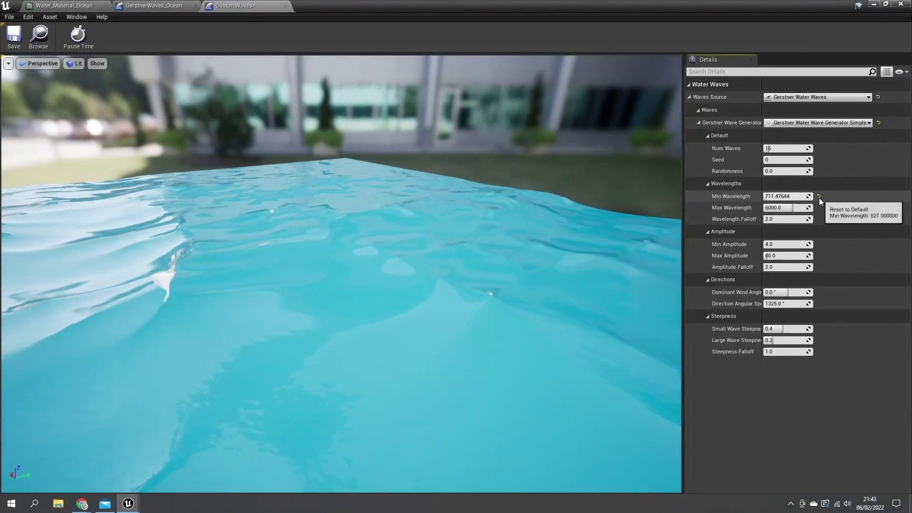
{"action": "left_click", "coordinate": [819, 197]}
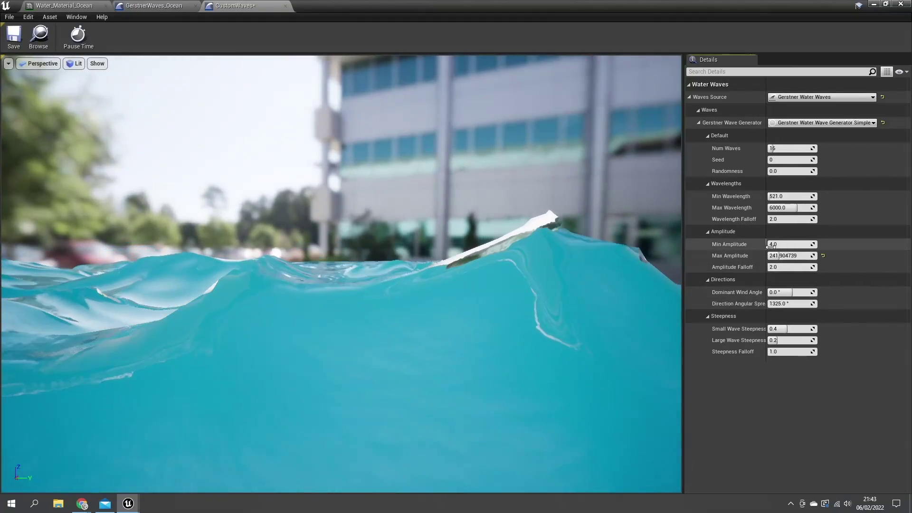
- Widen the property name column, try Amplitude Falloff at about 28.7, 0 and 23.8, and reset it to its default
{"action": "left_click_drag", "start_coordinate": [761, 255], "coordinate": [810, 254]}
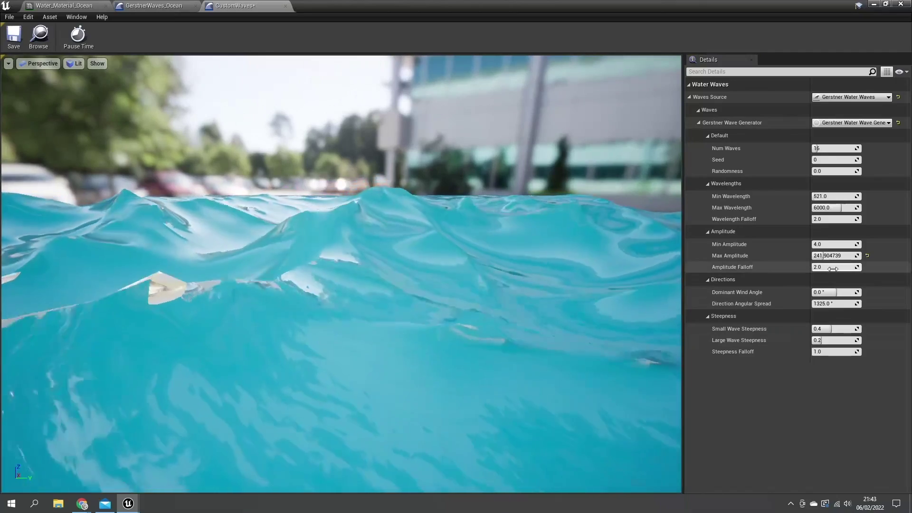
{"action": "mouse_move", "coordinate": [833, 269]}
{"action": "left_mouse_down"}
{"action": "mouse_move", "coordinate": [848, 269]}
{"action": "mouse_move", "coordinate": [818, 269]}
{"action": "left_mouse_up"}
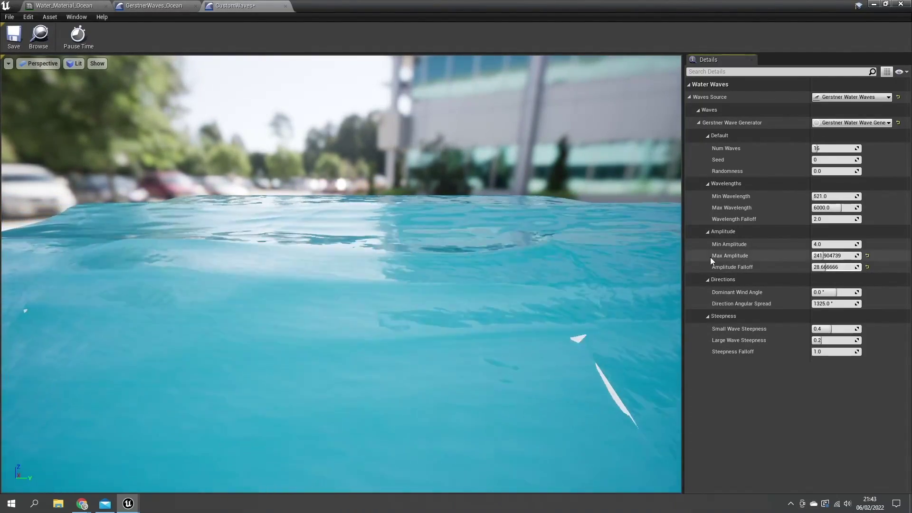
{"action": "left_click_drag", "start_coordinate": [826, 267], "coordinate": [812, 267]}
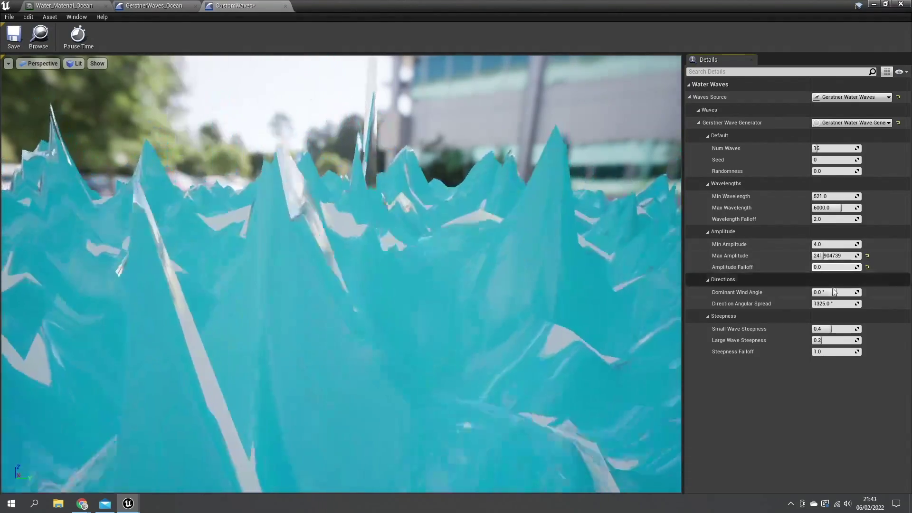
{"action": "left_click_drag", "start_coordinate": [822, 267], "coordinate": [834, 267]}
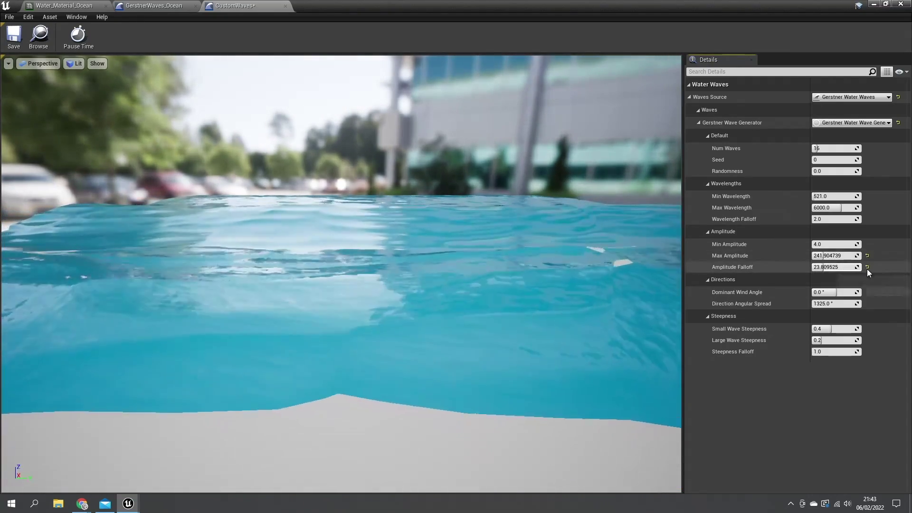
{"action": "left_click", "coordinate": [867, 267]}
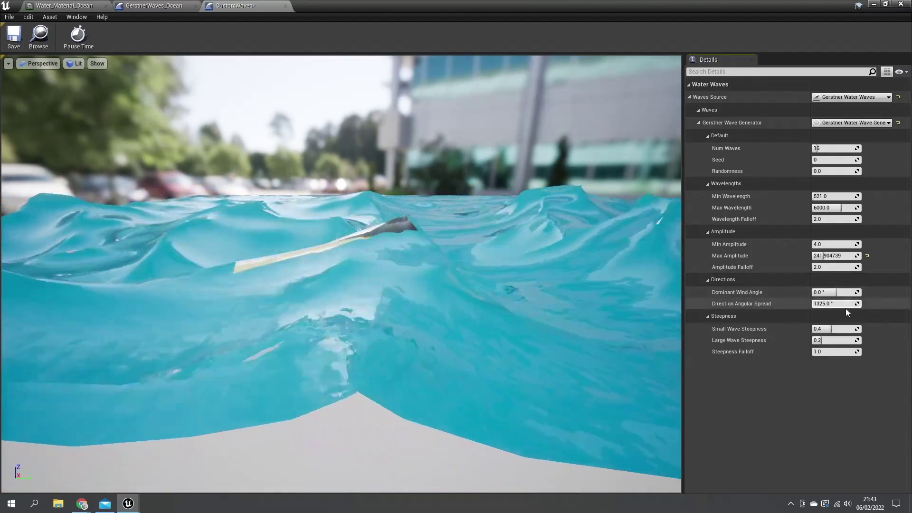
- Examine the water preview from several viewpoints to judge the height and direction of the waves
{"action": "right_click_drag", "start_coordinate": [428, 266], "coordinate": [407, 284]}
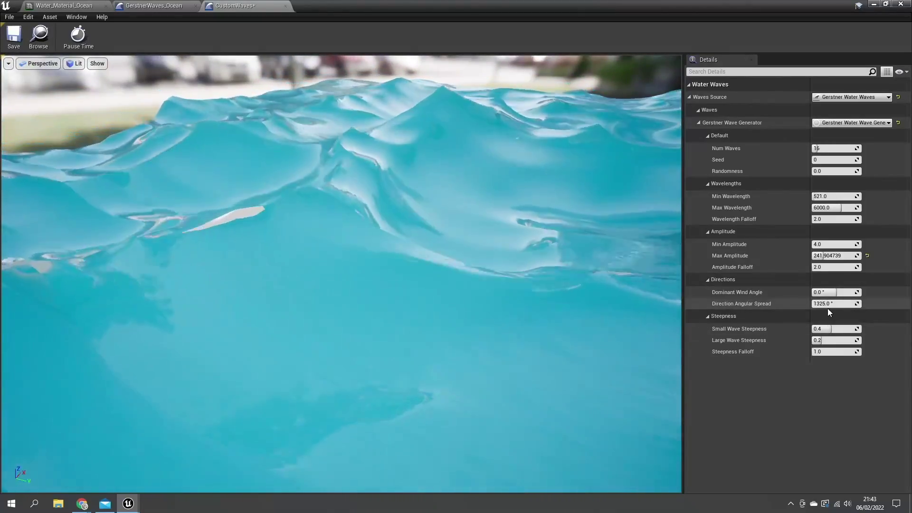
{"action": "right_click_drag", "start_coordinate": [489, 222], "coordinate": [608, 309]}
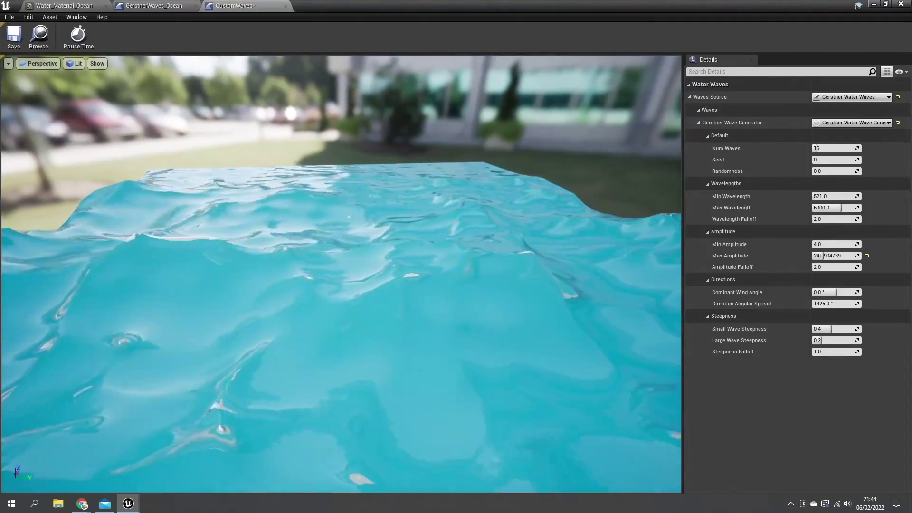
{"action": "right_click_drag", "start_coordinate": [542, 216], "coordinate": [479, 216]}
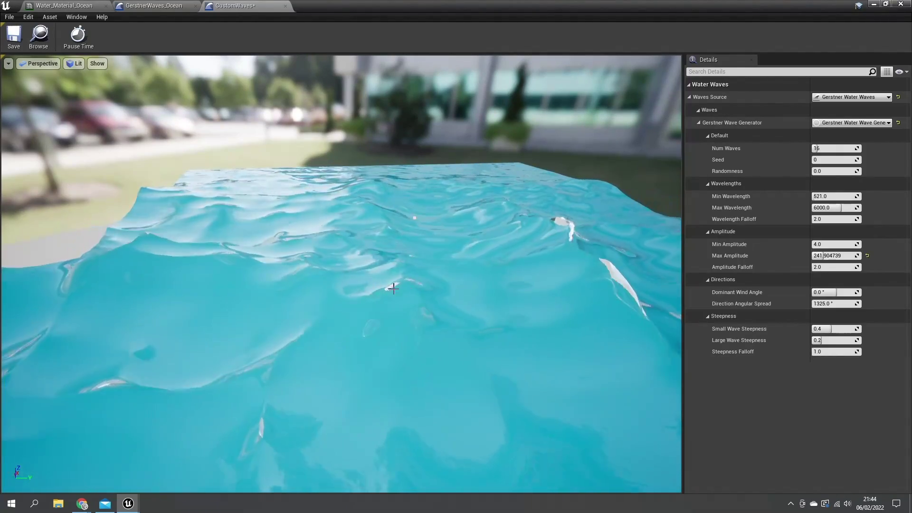
{"action": "right_click_drag", "start_coordinate": [444, 200], "coordinate": [413, 202]}
{"action": "right_click_drag", "start_coordinate": [610, 235], "coordinate": [652, 242]}
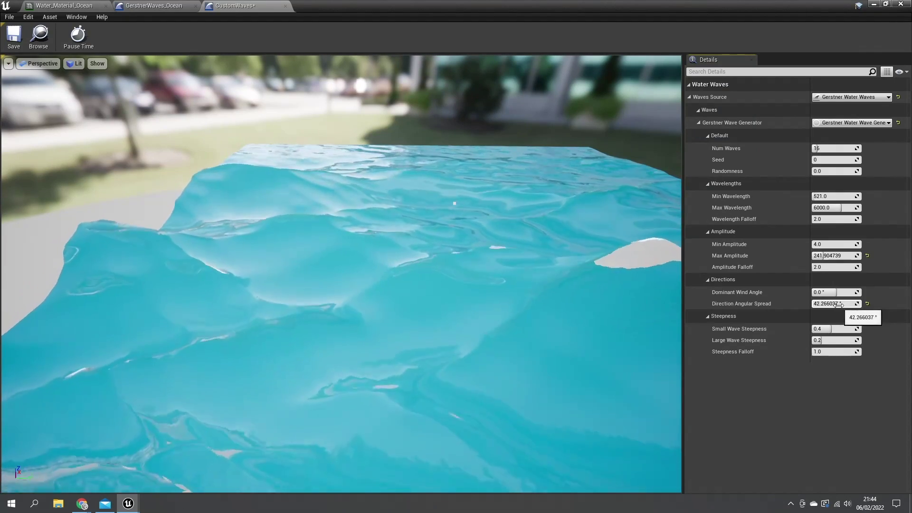
{"action": "right_click_drag", "start_coordinate": [440, 306], "coordinate": [457, 280]}
{"action": "left_click_drag", "start_coordinate": [302, 293], "coordinate": [296, 291]}
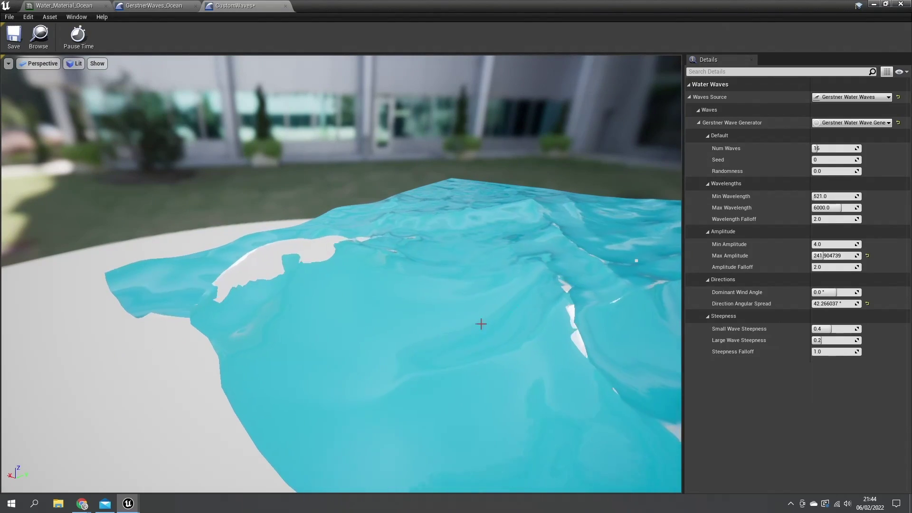
{"action": "left_click_drag", "start_coordinate": [296, 291], "coordinate": [380, 276]}
{"action": "right_click_drag", "start_coordinate": [456, 323], "coordinate": [456, 365]}
- Try a Direction Angular Spread of about 65.4° and a Dominant Wind Angle of about 96°, and reset both to their defaults
{"action": "left_click_drag", "start_coordinate": [834, 305], "coordinate": [876, 304]}
{"action": "mouse_move", "coordinate": [437, 315]}
{"action": "right_mouse_down"}
{"action": "mouse_move", "coordinate": [523, 323]}
{"action": "mouse_move", "coordinate": [527, 304]}
{"action": "mouse_move", "coordinate": [438, 317]}
{"action": "right_mouse_up"}
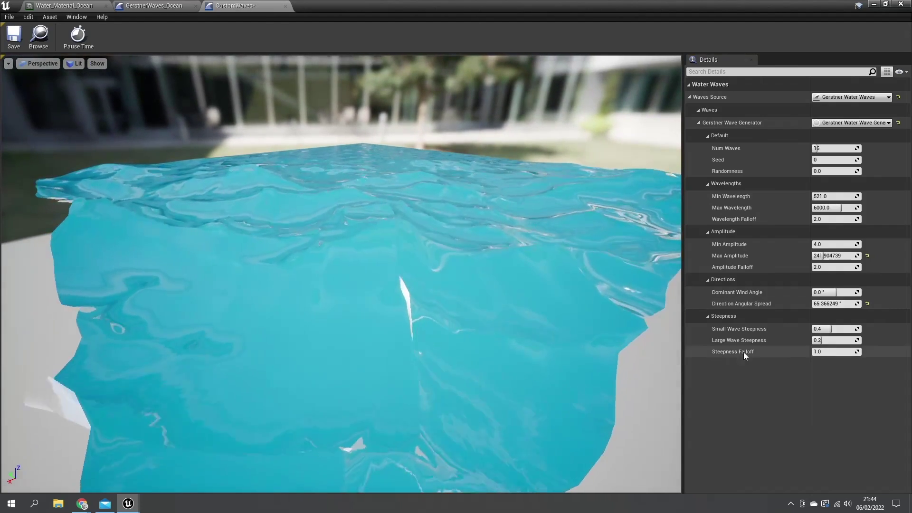
{"action": "left_click_drag", "start_coordinate": [835, 293], "coordinate": [878, 292]}
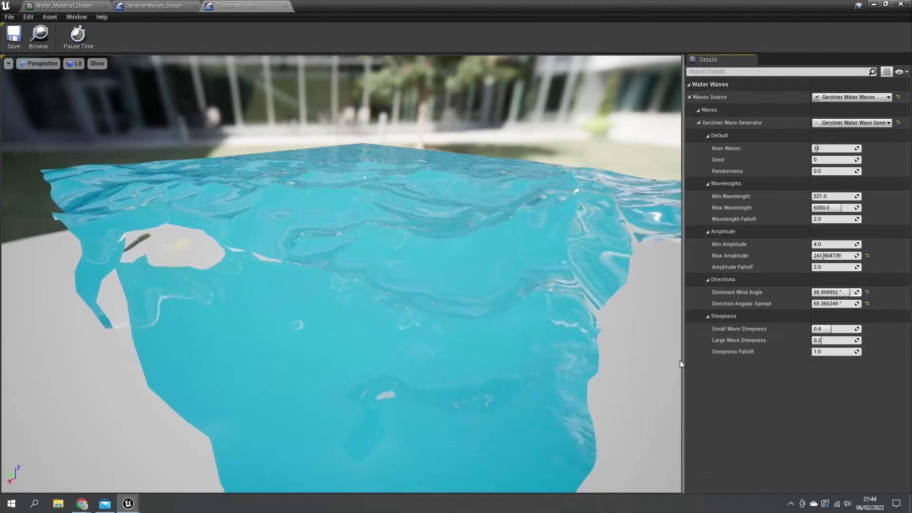
{"action": "left_click", "coordinate": [867, 293]}
{"action": "left_click", "coordinate": [868, 302]}
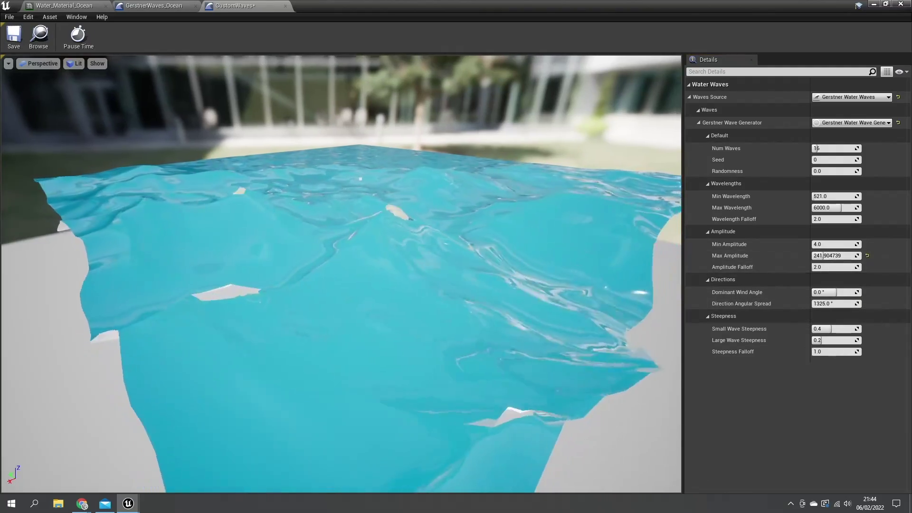
- Try a Small Wave Steepness of about 0.22 and a Large Wave Steepness of about 0.82, and reset both to their defaults
{"action": "right_click_drag", "start_coordinate": [341, 274], "coordinate": [341, 250]}
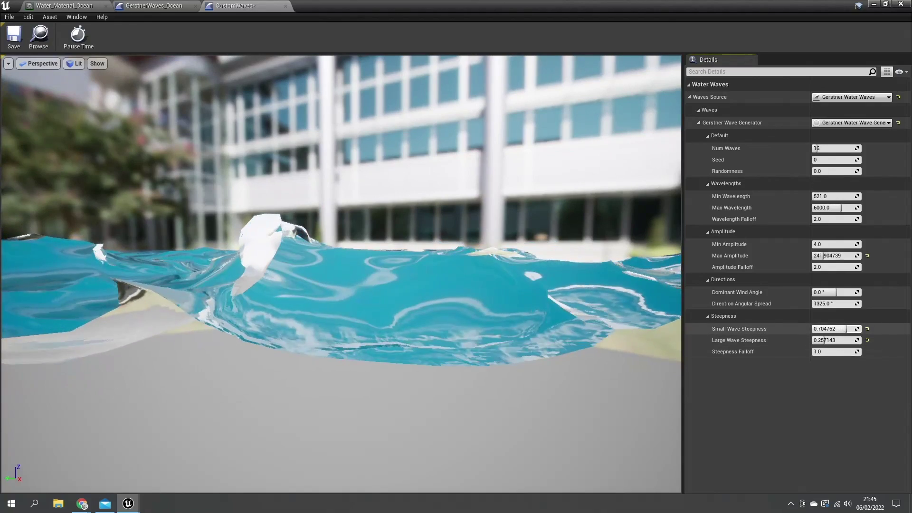
{"action": "mouse_move", "coordinate": [847, 329]}
{"action": "left_mouse_down"}
{"action": "mouse_move", "coordinate": [834, 340]}
{"action": "mouse_move", "coordinate": [854, 341]}
{"action": "left_mouse_up"}
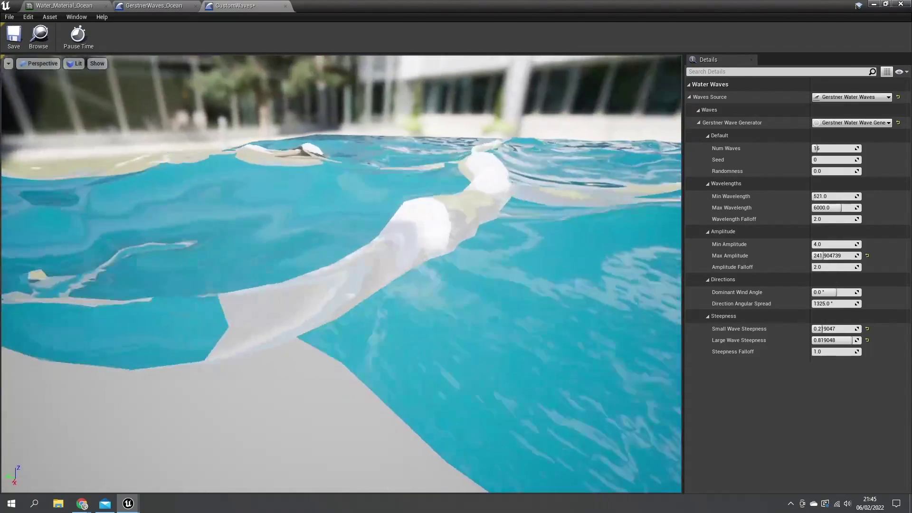
{"action": "left_click", "coordinate": [867, 341]}
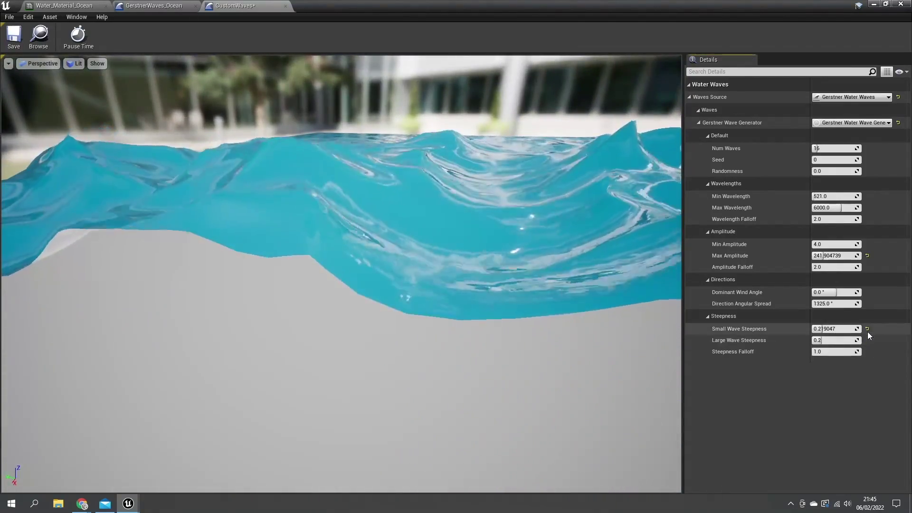
{"action": "left_click", "coordinate": [867, 328]}
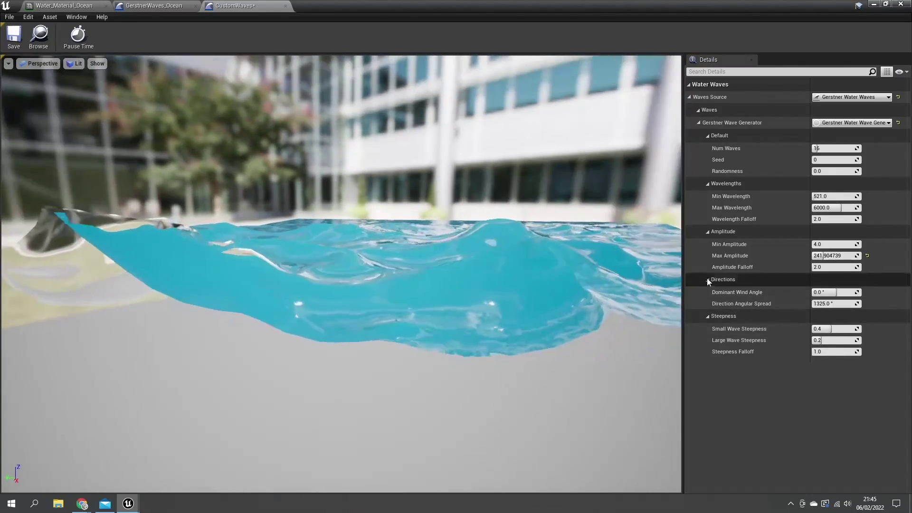
- Reset Max Amplitude to its default and check the water preview up close
{"action": "left_click", "coordinate": [867, 256]}
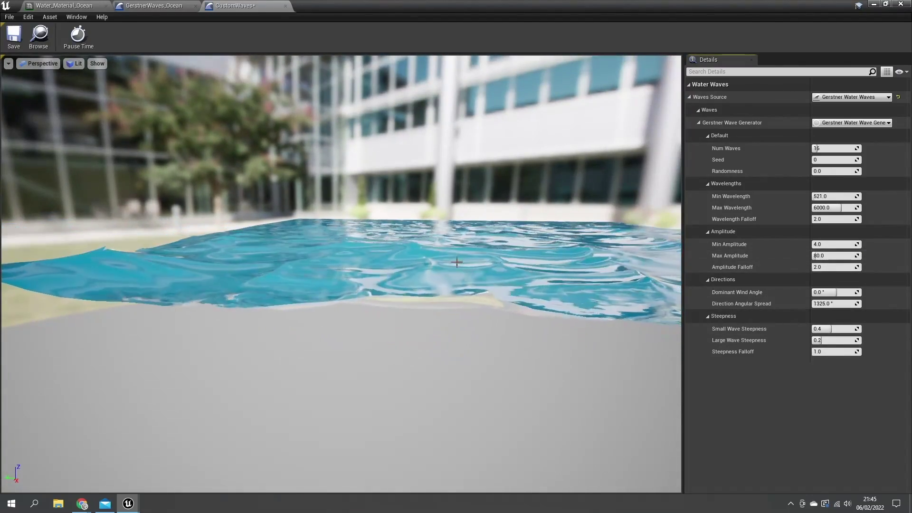
{"action": "right_click_drag", "start_coordinate": [457, 263], "coordinate": [442, 155]}
{"action": "key", "text": "w"}
{"action": "key", "text": "s"}
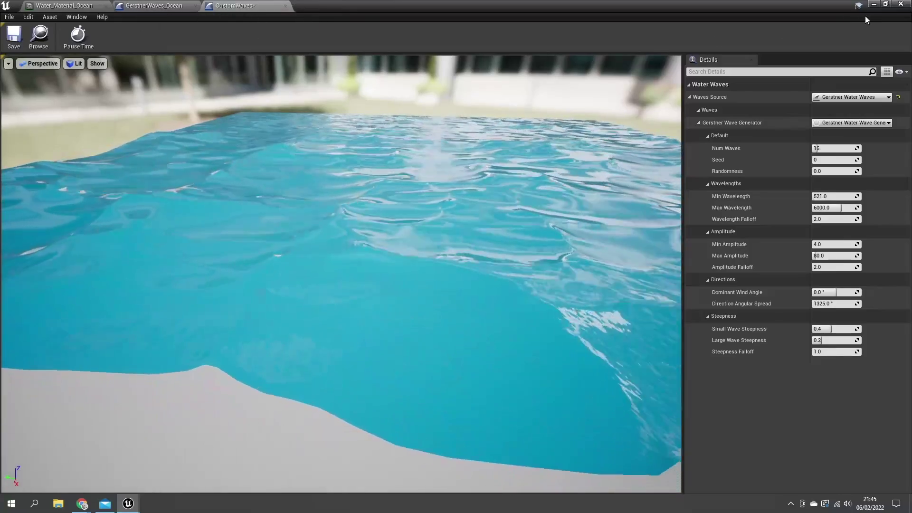
- Return to the WaterWorld level and filter WaterBodyRiver's details by "water" to look for its wave settings
{"action": "left_click", "coordinate": [873, 4]}
{"action": "left_click", "coordinate": [486, 241]}
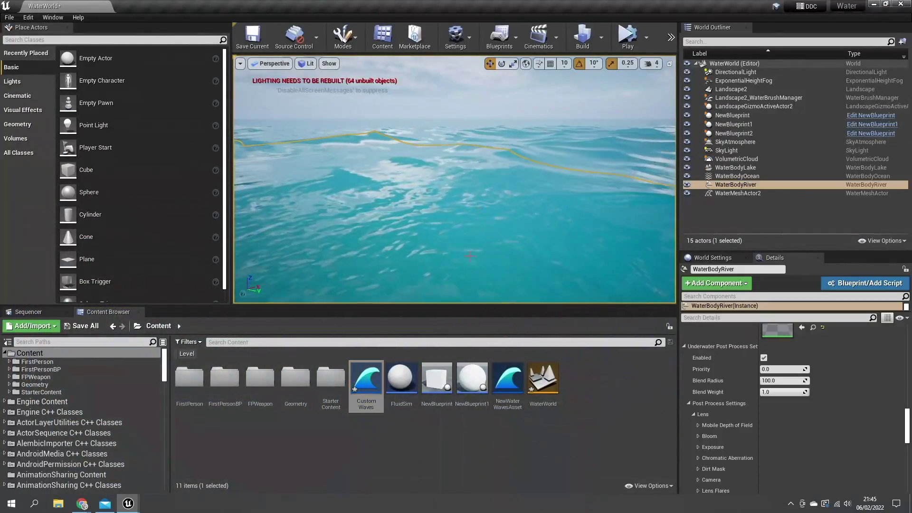
{"action": "right_click_drag", "start_coordinate": [485, 241], "coordinate": [456, 241]}
{"action": "scroll", "coordinate": [720, 403], "scroll_direction": "up", "scroll_amount": 8}
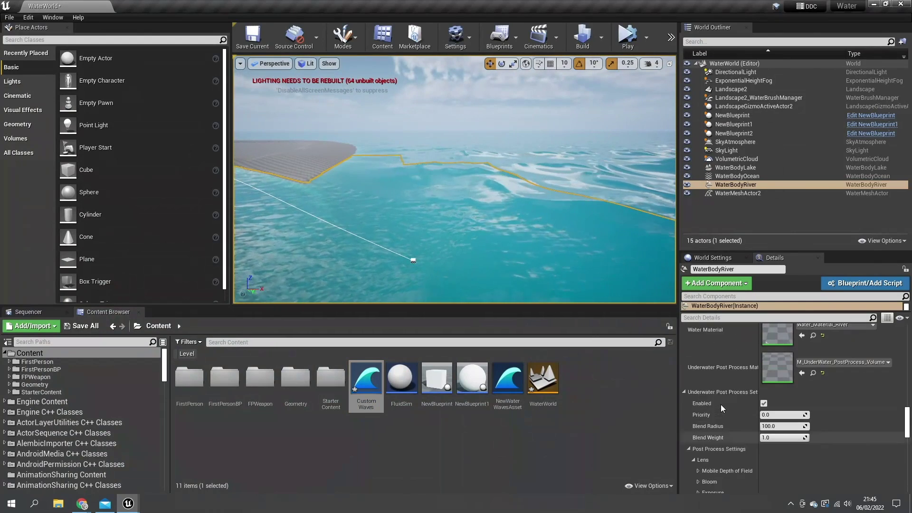
{"action": "left_click", "coordinate": [701, 314]}
{"action": "type", "text": "water"}
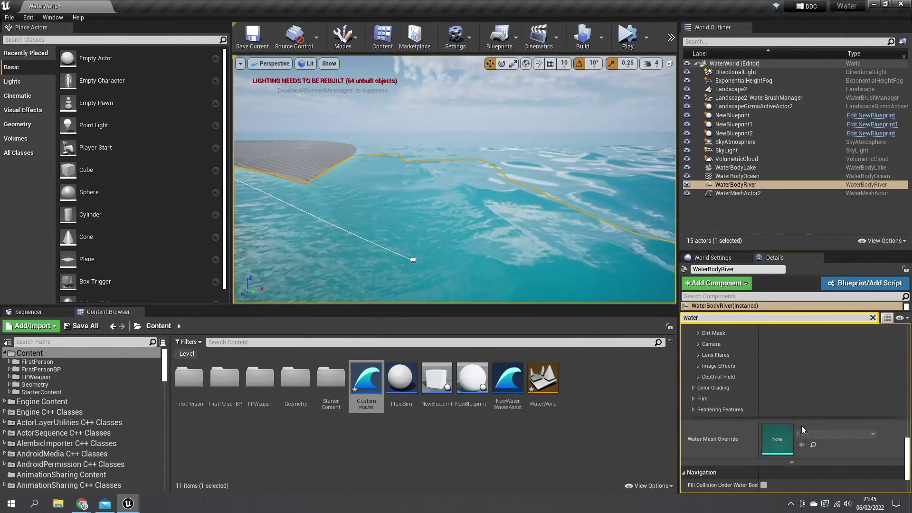
{"action": "scroll", "coordinate": [796, 423], "scroll_direction": "up", "scroll_amount": 6}
{"action": "scroll", "coordinate": [795, 423], "scroll_direction": "up", "scroll_amount": 8}
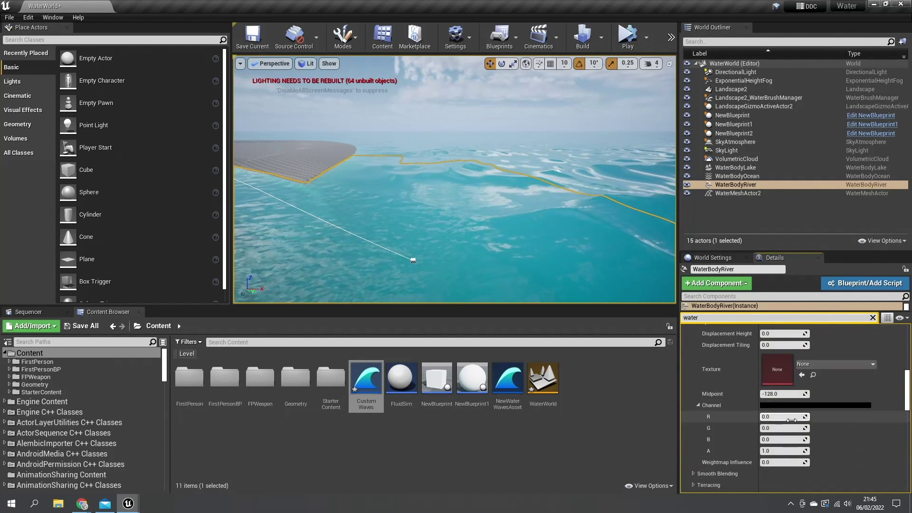
{"action": "scroll", "coordinate": [774, 402], "scroll_direction": "down", "scroll_amount": 15}
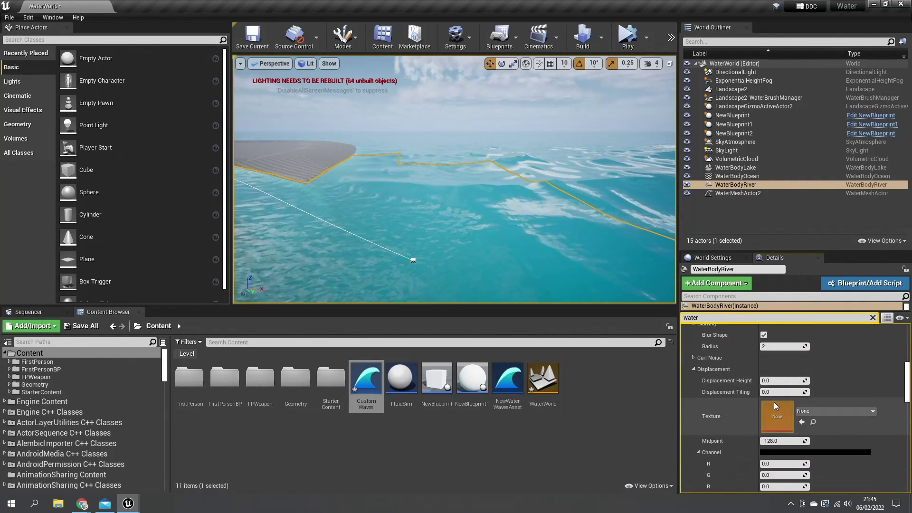
{"action": "scroll", "coordinate": [771, 412], "scroll_direction": "down", "scroll_amount": 8}
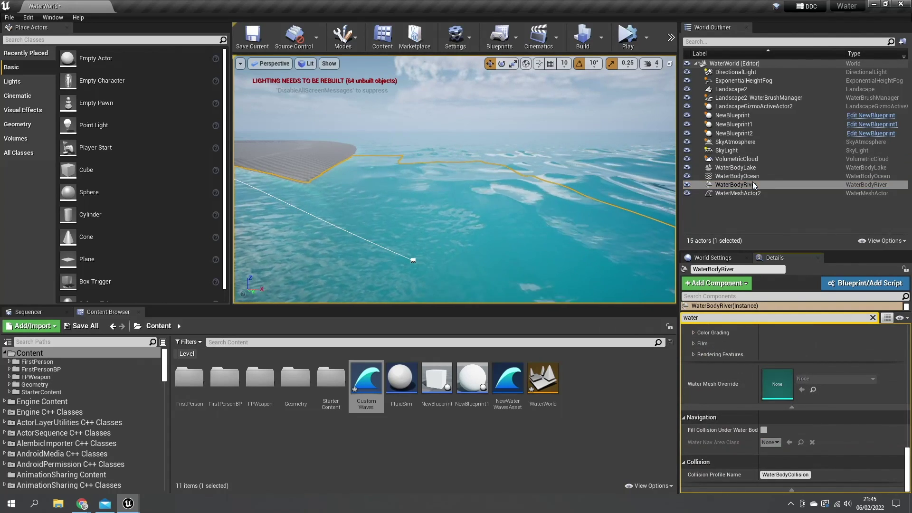
- Check WaterMeshActor2's water properties and select WaterBodyOcean to reach its Water Waves Asset and Water Material settings
{"action": "left_click", "coordinate": [738, 193]}
{"action": "scroll", "coordinate": [744, 432], "scroll_direction": "down", "scroll_amount": 2}
{"action": "scroll", "coordinate": [737, 429], "scroll_direction": "up", "scroll_amount": 10}
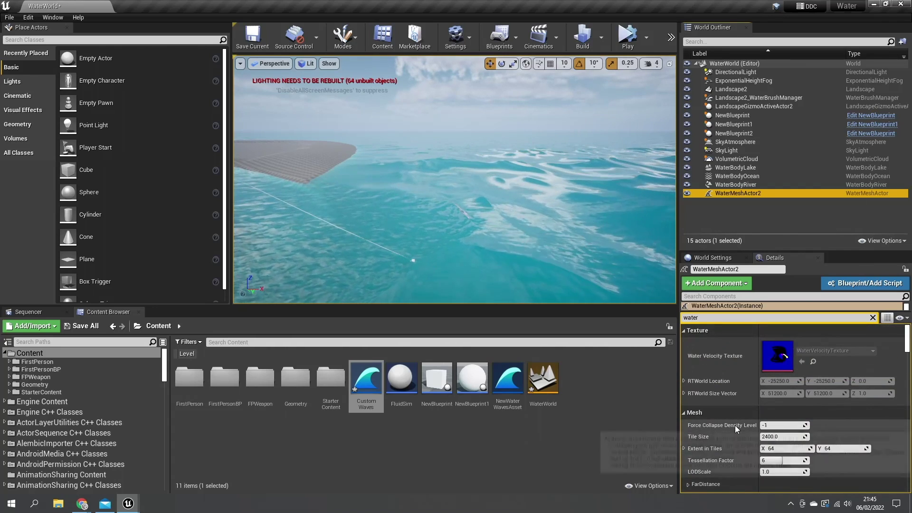
{"action": "scroll", "coordinate": [735, 426], "scroll_direction": "down", "scroll_amount": 3}
{"action": "left_click", "coordinate": [754, 178]}
{"action": "scroll", "coordinate": [750, 400], "scroll_direction": "down", "scroll_amount": 5}
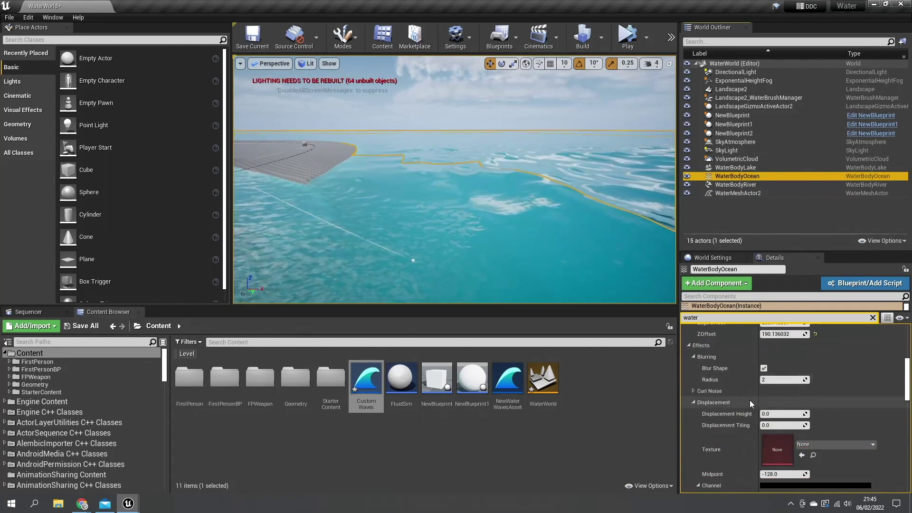
{"action": "scroll", "coordinate": [751, 387], "scroll_direction": "down", "scroll_amount": 3}
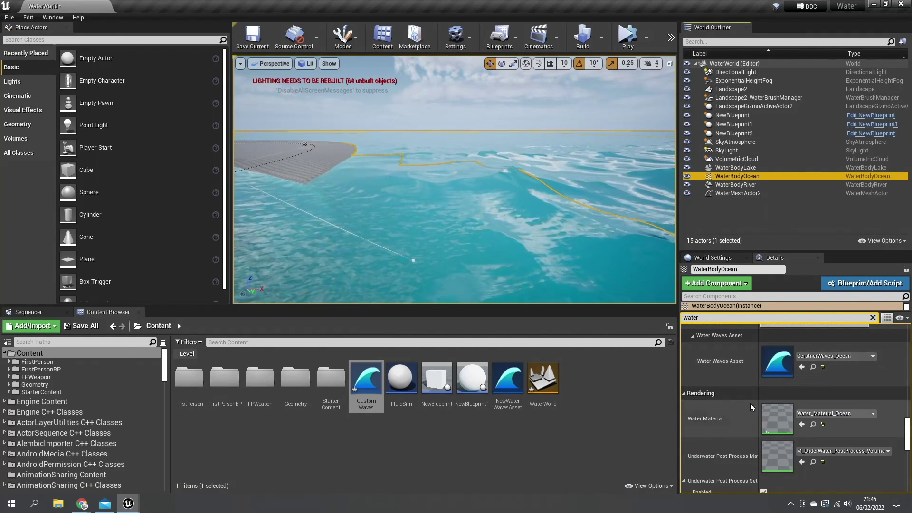
- Set WaterBodyOcean's Waves Source to Gerstner Water Waves
{"action": "mouse_move", "coordinate": [366, 380]}
{"action": "left_mouse_down"}
{"action": "mouse_move", "coordinate": [581, 415]}
{"action": "mouse_move", "coordinate": [779, 364]}
{"action": "mouse_move", "coordinate": [490, 415]}
{"action": "mouse_move", "coordinate": [369, 375]}
{"action": "left_mouse_up"}
{"action": "scroll", "coordinate": [749, 364], "scroll_direction": "up", "scroll_amount": 2}
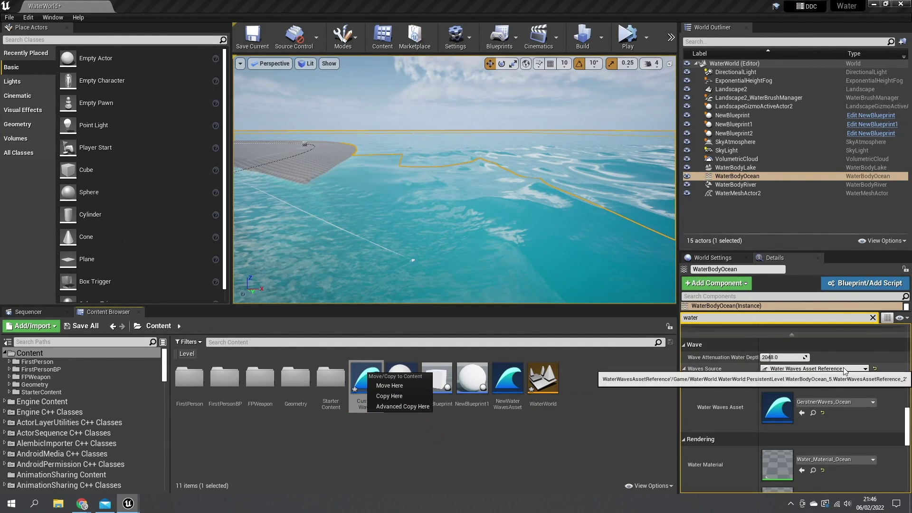
{"action": "left_click", "coordinate": [825, 370]}
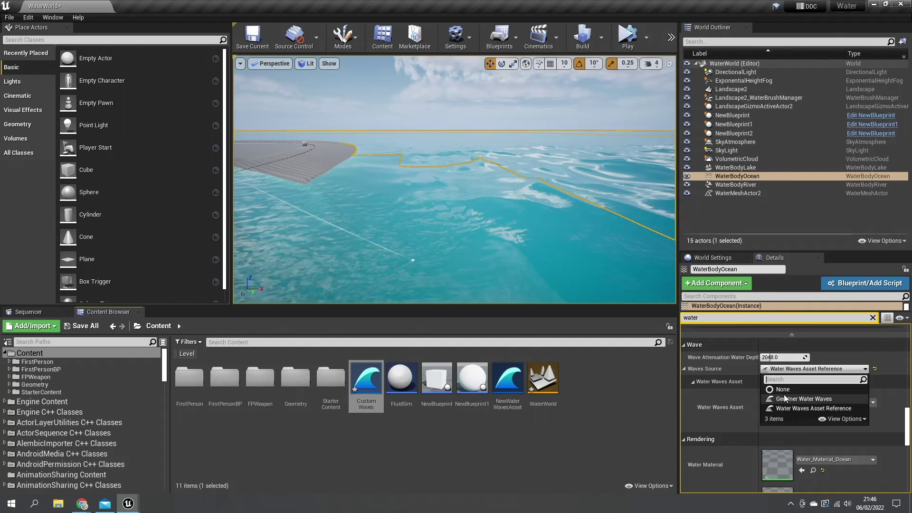
{"action": "left_click", "coordinate": [817, 400]}
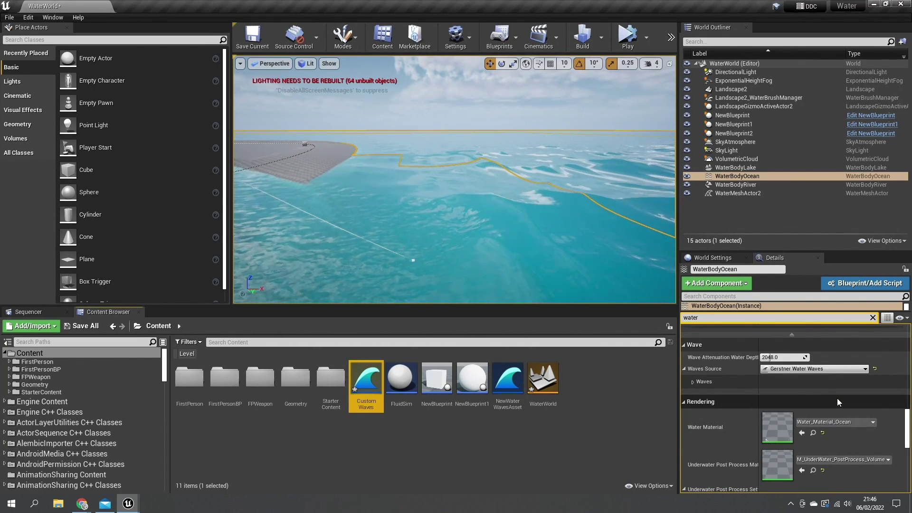
- Expand the ocean's Gerstner Wave Generator to examine its Default and Wavelengths settings
{"action": "left_click", "coordinate": [692, 383]}
{"action": "left_click", "coordinate": [693, 395]}
{"action": "scroll", "coordinate": [756, 427], "scroll_direction": "down", "scroll_amount": 2}
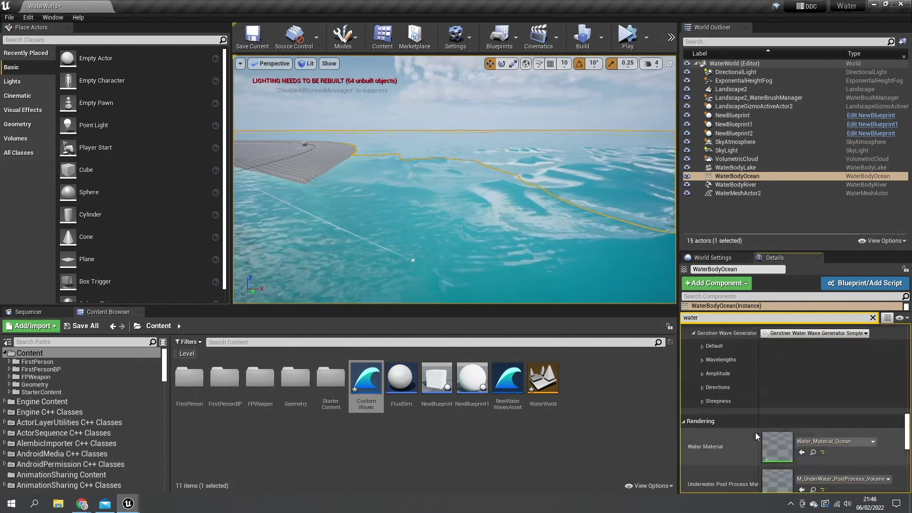
{"action": "left_click", "coordinate": [702, 346]}
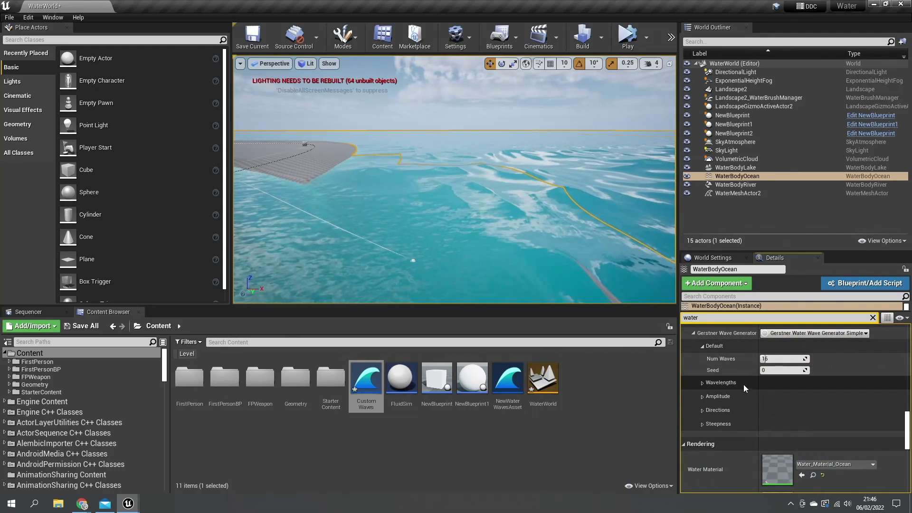
{"action": "left_click", "coordinate": [704, 384]}
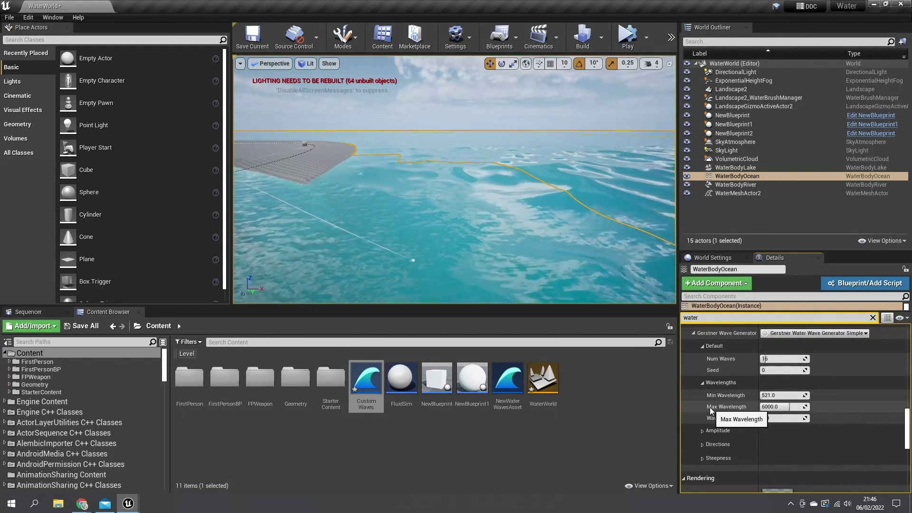
{"action": "scroll", "coordinate": [710, 335], "scroll_direction": "up", "scroll_amount": 3}
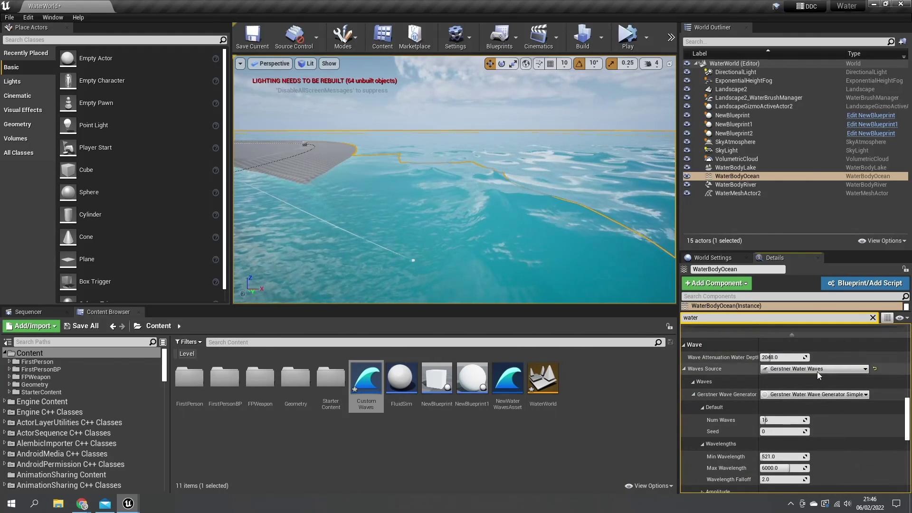
- Reset the ocean's Waves Source to None, widen the property name column and look over the water surface
{"action": "left_click", "coordinate": [875, 369]}
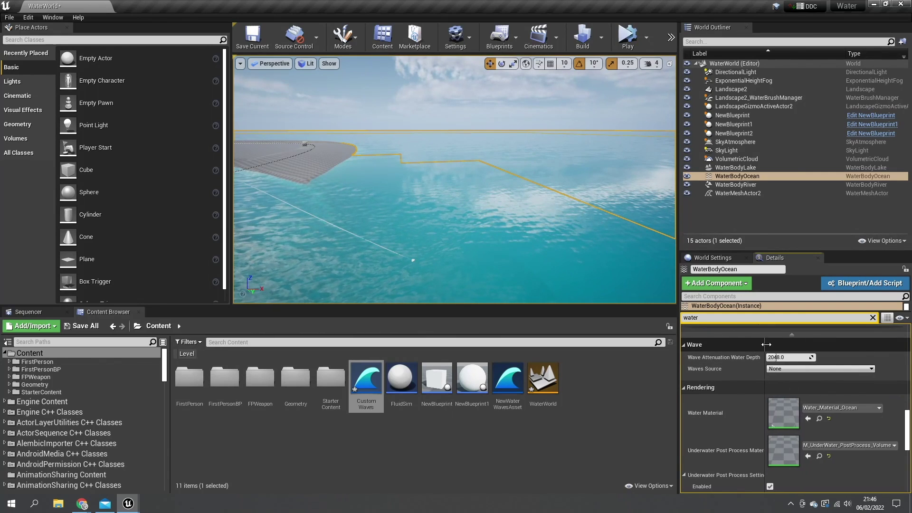
{"action": "left_click_drag", "start_coordinate": [757, 351], "coordinate": [795, 355]}
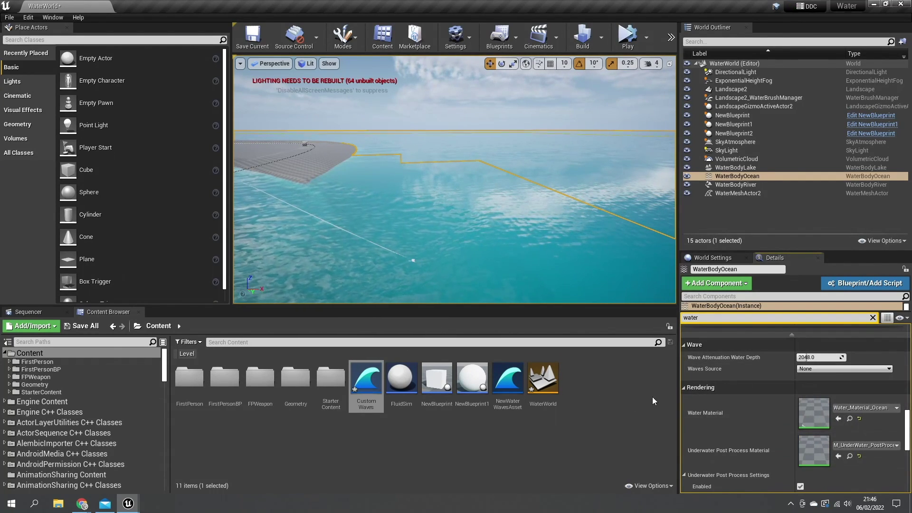
{"action": "right_click_drag", "start_coordinate": [664, 266], "coordinate": [546, 264]}
{"action": "right_click_drag", "start_coordinate": [390, 190], "coordinate": [498, 180]}
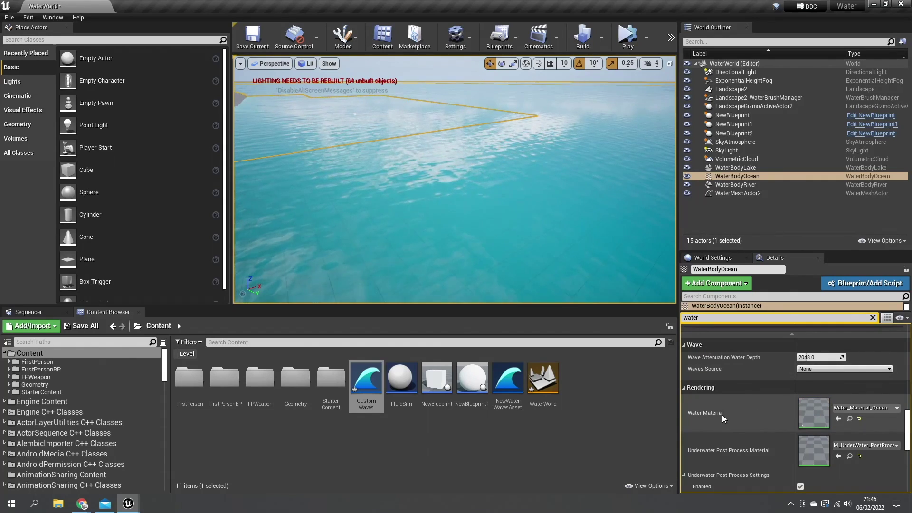
- Open Water_Material_Ocean and shrink its editor window so its details sit beside the level viewport
{"action": "double_click", "coordinate": [823, 418]}
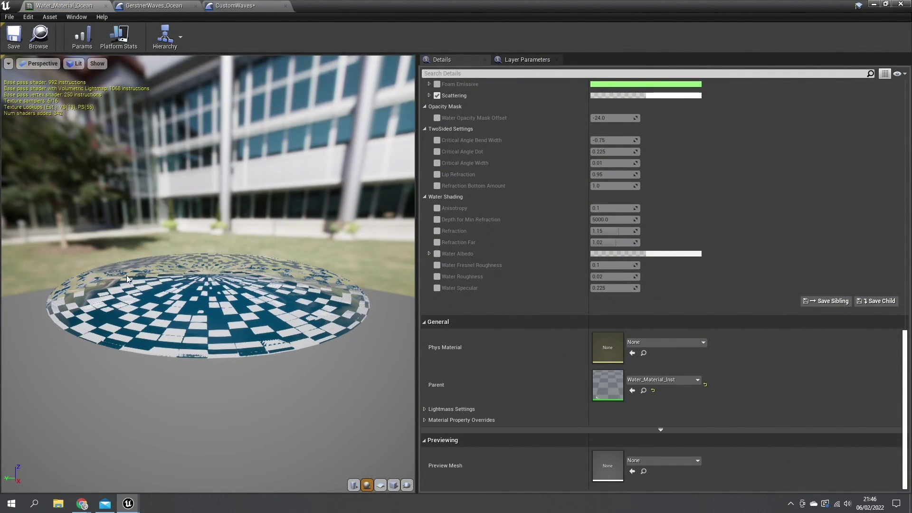
{"action": "left_click_drag", "start_coordinate": [360, 15], "coordinate": [437, 141]}
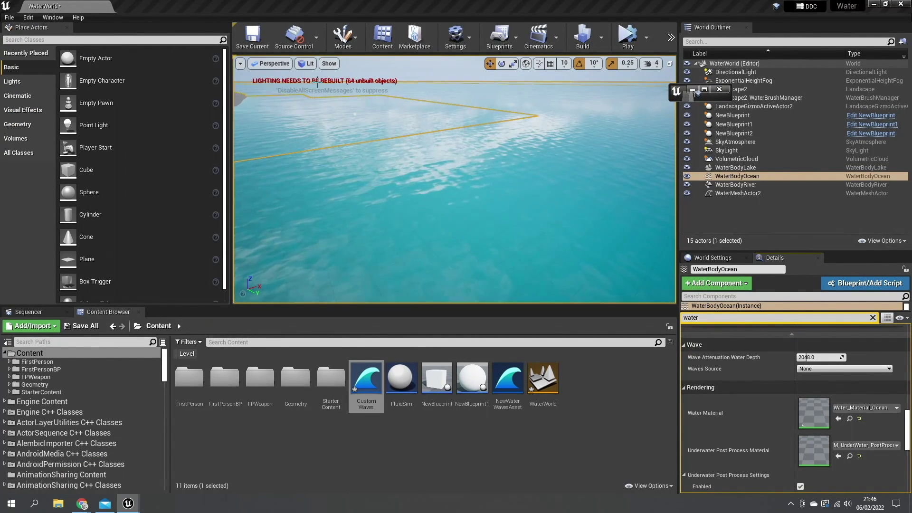
{"action": "left_click_drag", "start_coordinate": [718, 100], "coordinate": [727, 439]}
{"action": "left_click_drag", "start_coordinate": [730, 235], "coordinate": [909, 234]}
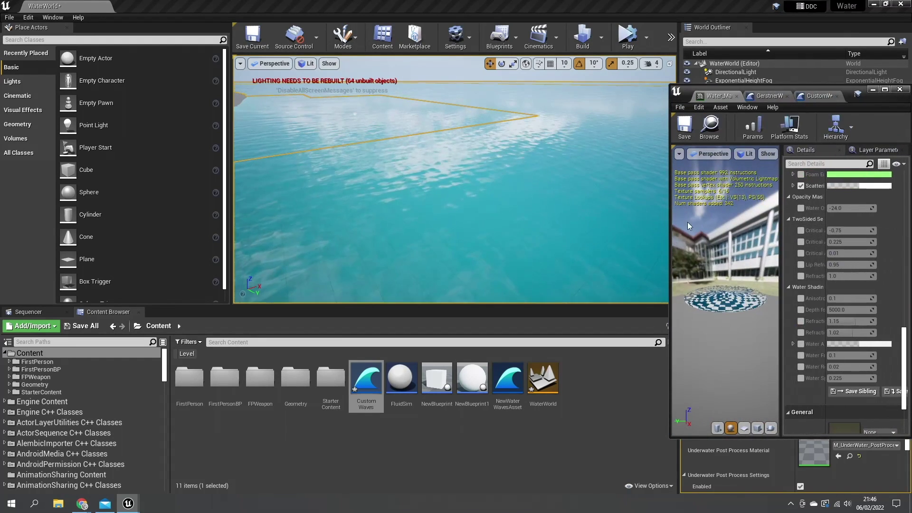
{"action": "left_click_drag", "start_coordinate": [669, 222], "coordinate": [705, 222]}
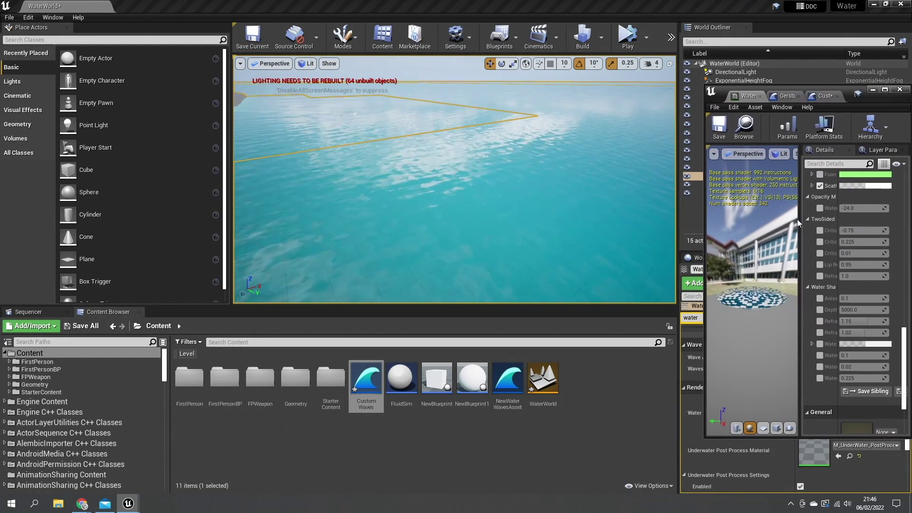
{"action": "left_click_drag", "start_coordinate": [799, 221], "coordinate": [713, 229]}
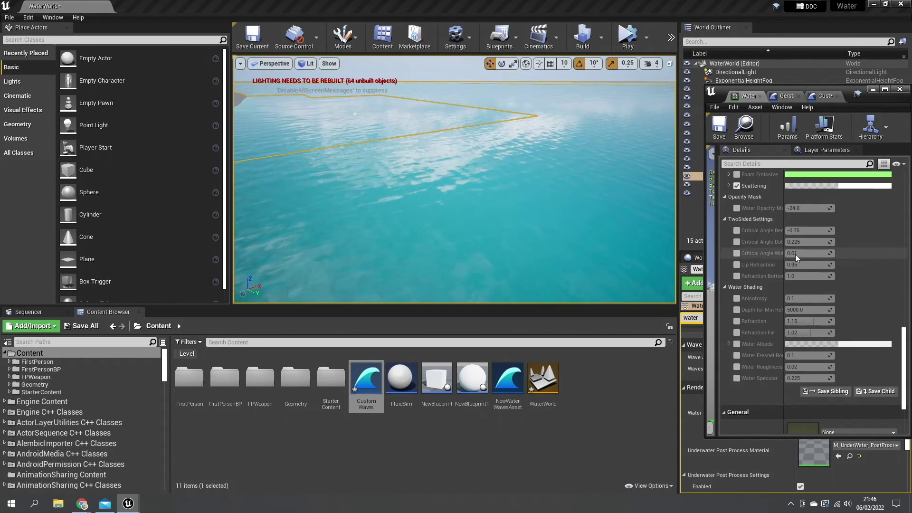
- Widen the parameter name column at the start of the ocean material's parameter groups
{"action": "scroll", "coordinate": [734, 311], "scroll_direction": "up", "scroll_amount": 15}
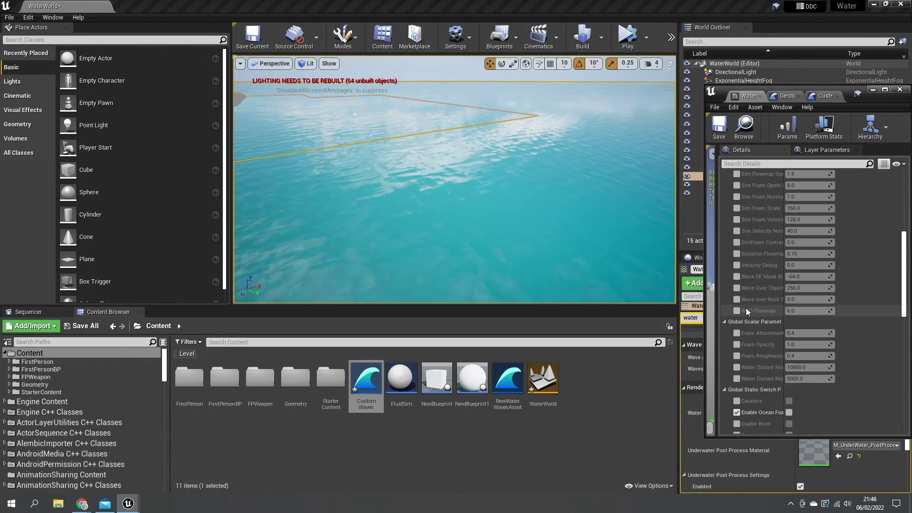
{"action": "scroll", "coordinate": [763, 306], "scroll_direction": "up", "scroll_amount": 5}
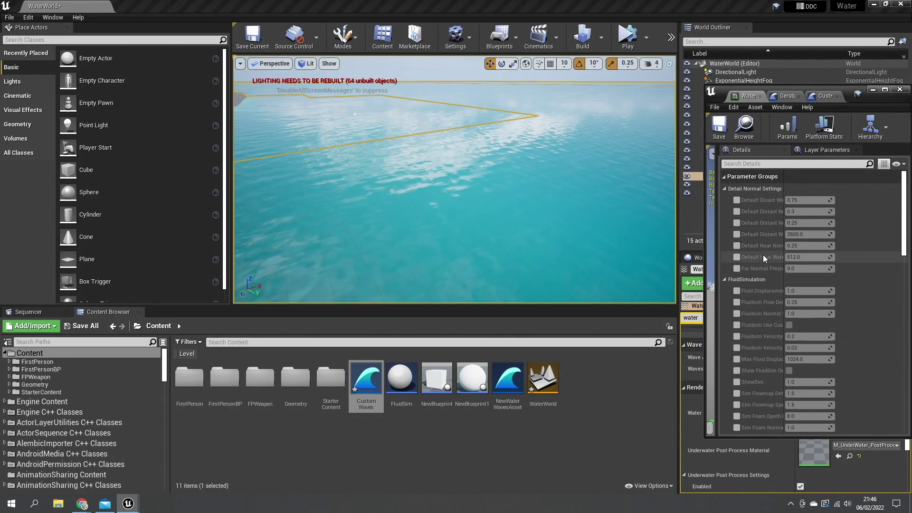
{"action": "left_click_drag", "start_coordinate": [784, 177], "coordinate": [836, 182]}
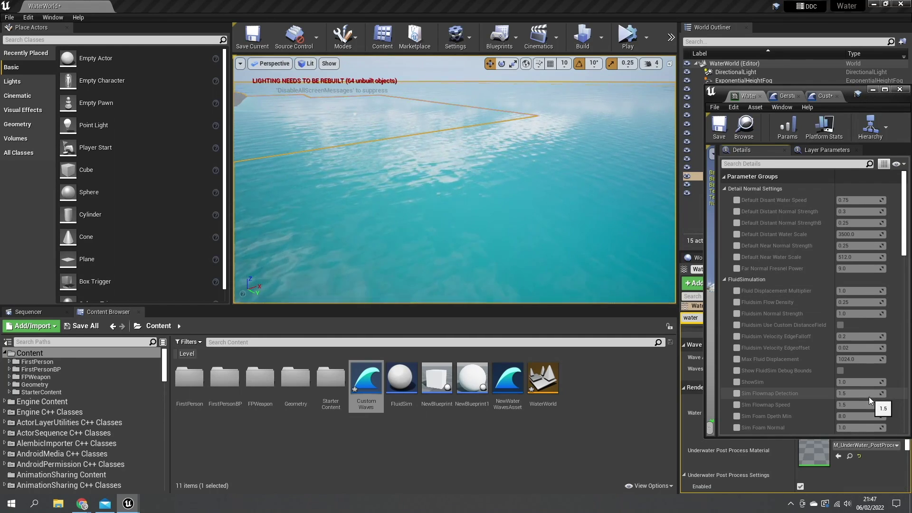
- Try a pink Scattering colour on the ocean material, inspect the water in the level and reset the colour to its default
{"action": "scroll", "coordinate": [773, 347], "scroll_direction": "down", "scroll_amount": 5}
{"action": "scroll", "coordinate": [774, 348], "scroll_direction": "down", "scroll_amount": 6}
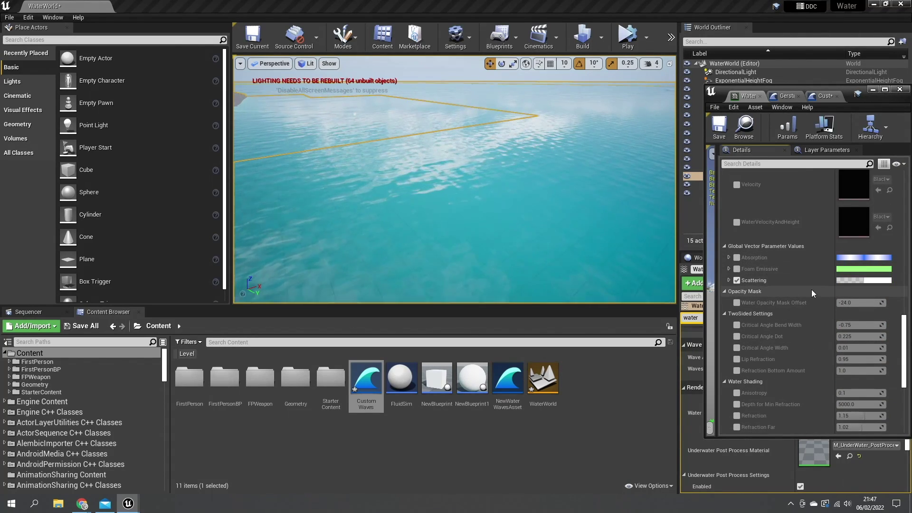
{"action": "left_click", "coordinate": [863, 281]}
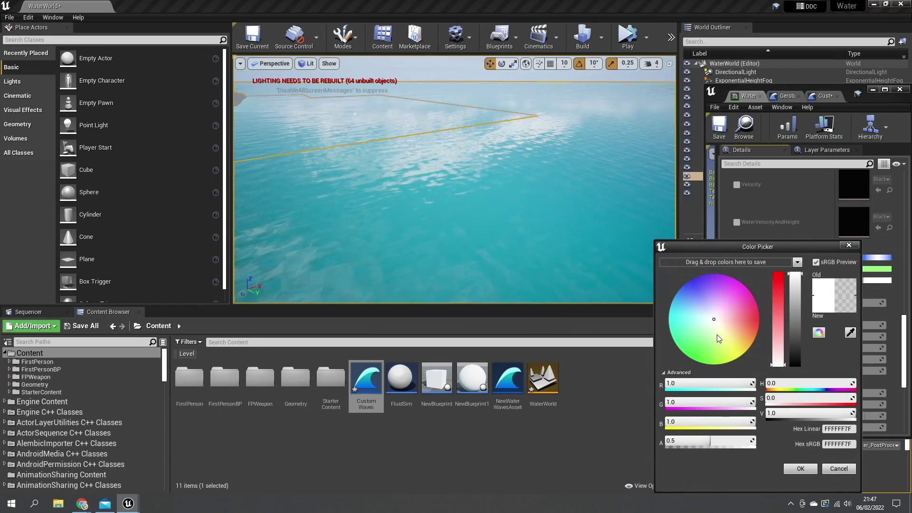
{"action": "left_click", "coordinate": [731, 319]}
{"action": "left_click_drag", "start_coordinate": [732, 319], "coordinate": [740, 302]}
{"action": "left_click", "coordinate": [797, 470]}
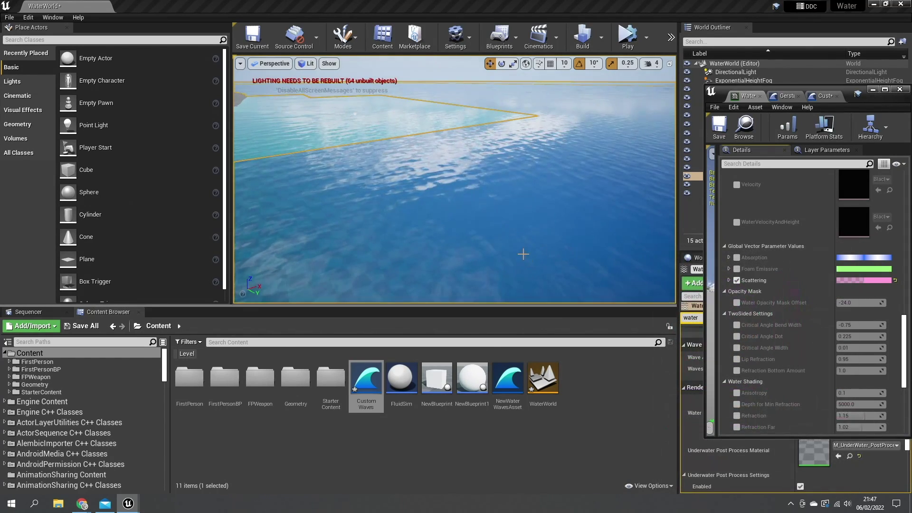
{"action": "right_click_drag", "start_coordinate": [523, 252], "coordinate": [550, 177]}
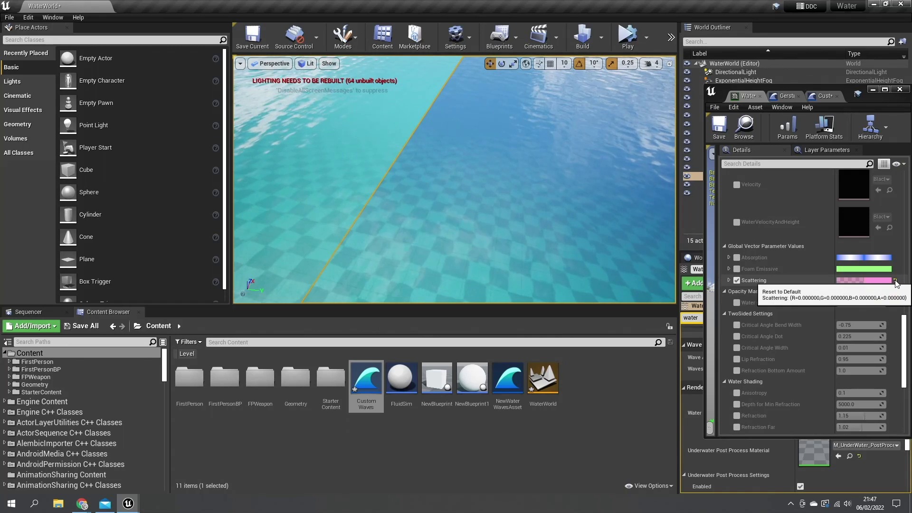
{"action": "left_click", "coordinate": [895, 281]}
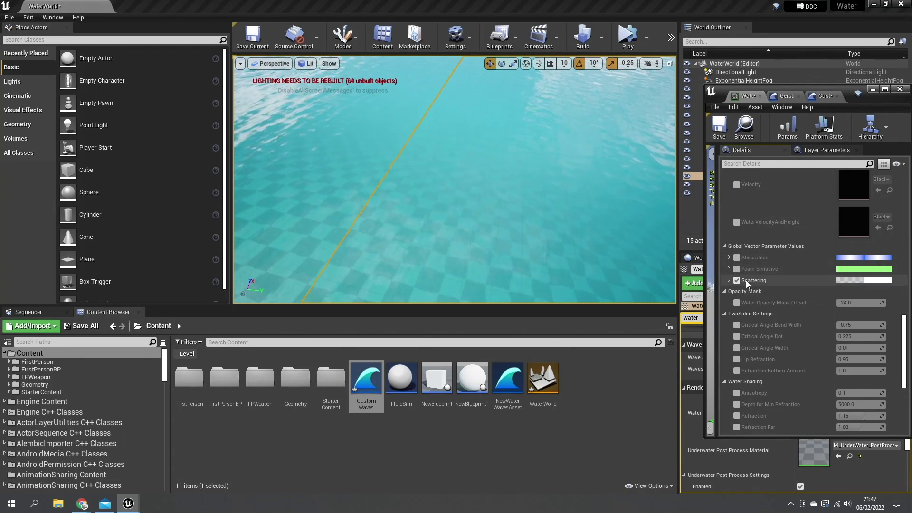
- Try a pink Absorption colour on the ocean material, inspect the water in the level and disable the Absorption override
{"action": "left_click", "coordinate": [852, 258]}
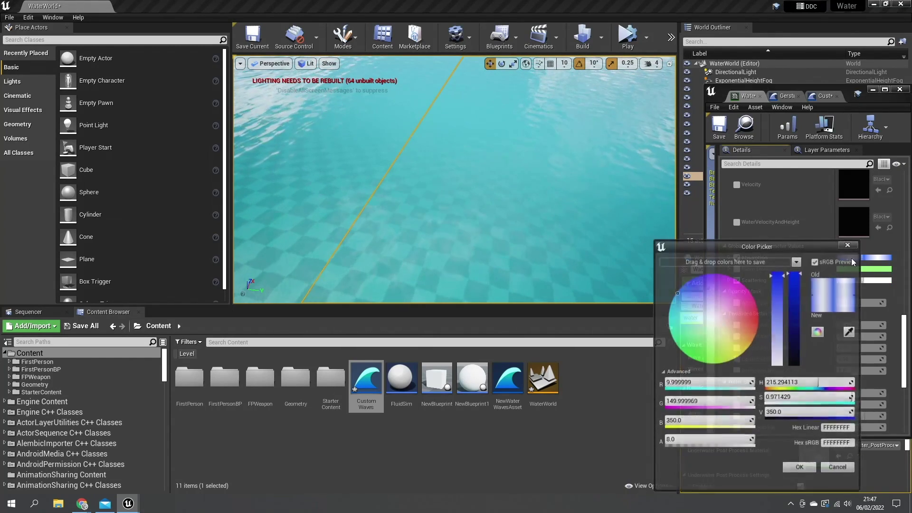
{"action": "left_click", "coordinate": [737, 299]}
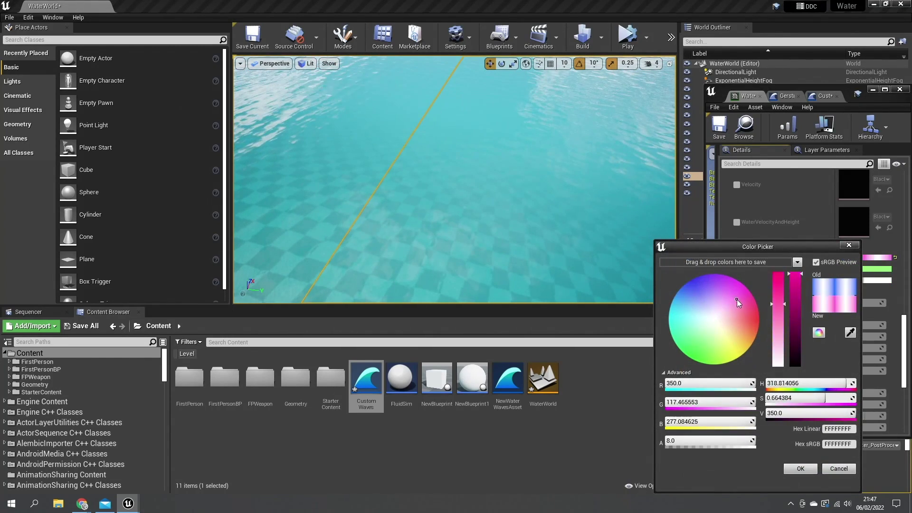
{"action": "left_click", "coordinate": [801, 468]}
{"action": "right_click_drag", "start_coordinate": [499, 214], "coordinate": [451, 247]}
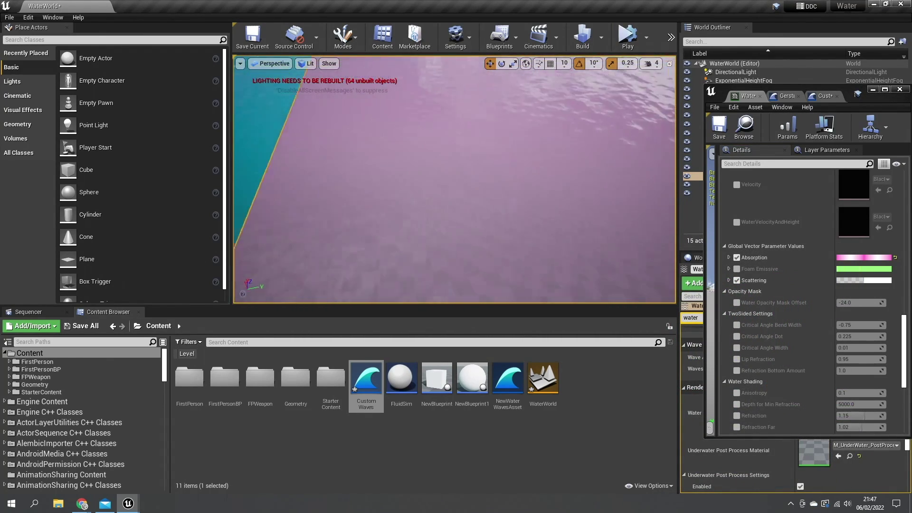
{"action": "left_click", "coordinate": [738, 260]}
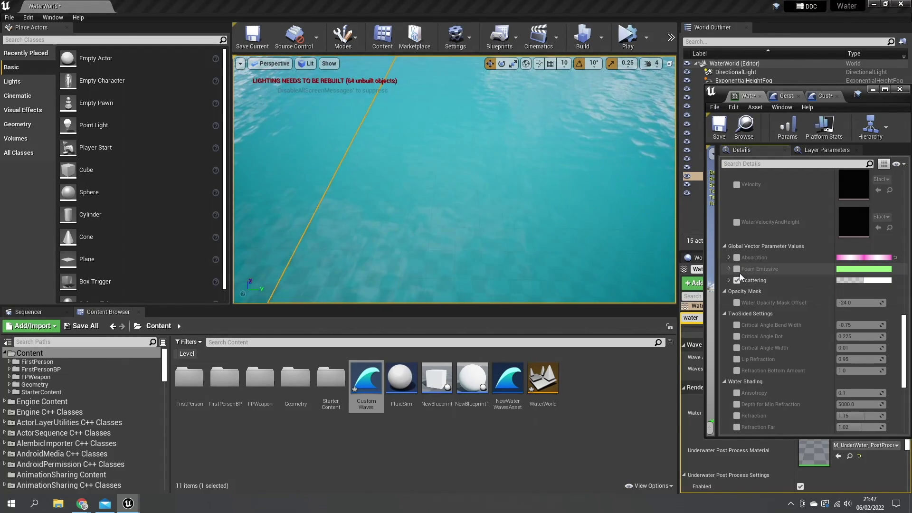
- Enable the Foam Emissive override on the ocean material and look over the water surface
{"action": "left_click", "coordinate": [739, 270]}
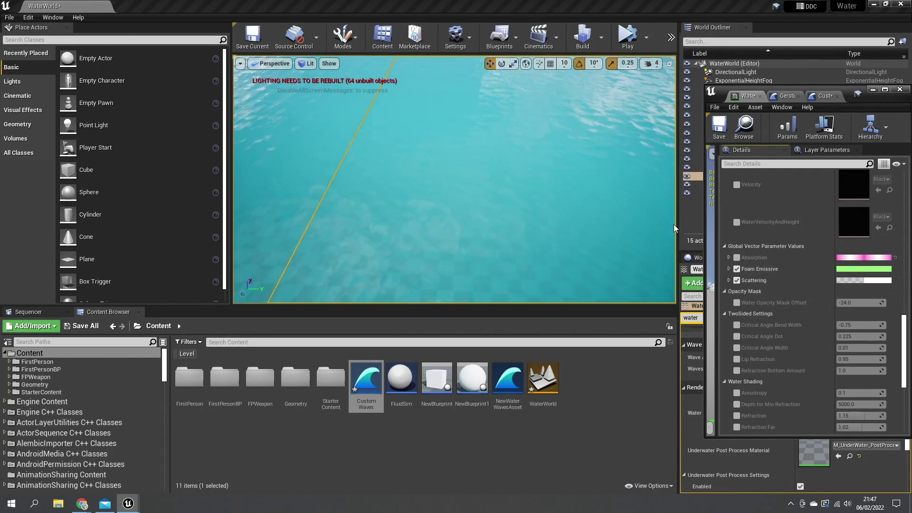
{"action": "right_click_drag", "start_coordinate": [594, 214], "coordinate": [608, 173]}
{"action": "right_click_drag", "start_coordinate": [475, 169], "coordinate": [403, 173]}
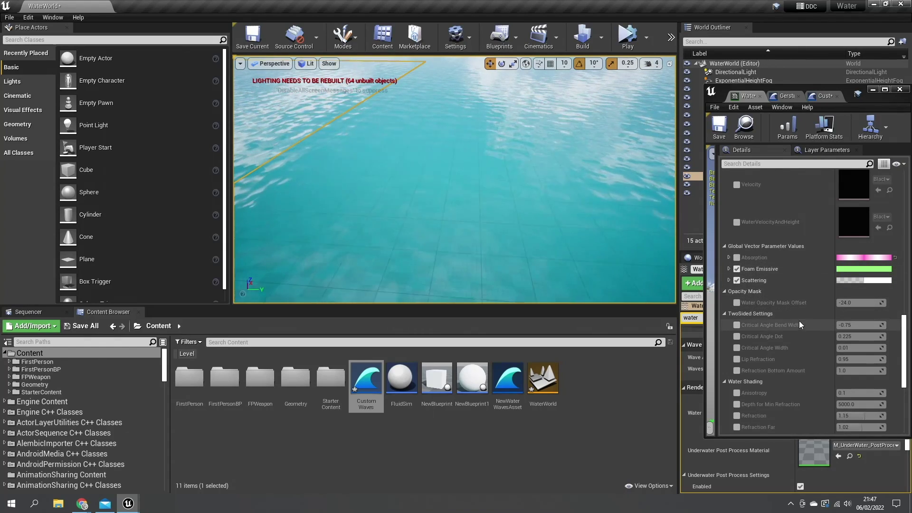
- Turn on the Enable Ocean Foam switch in the ocean material and inspect the foam around the water in the level
{"action": "scroll", "coordinate": [806, 355], "scroll_direction": "down", "scroll_amount": 2}
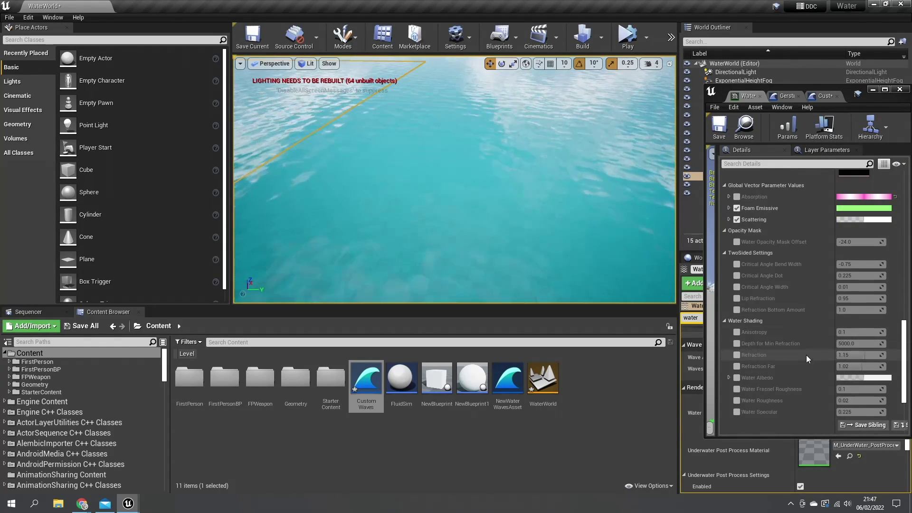
{"action": "scroll", "coordinate": [807, 348], "scroll_direction": "up", "scroll_amount": 6}
{"action": "scroll", "coordinate": [807, 347], "scroll_direction": "up", "scroll_amount": 3}
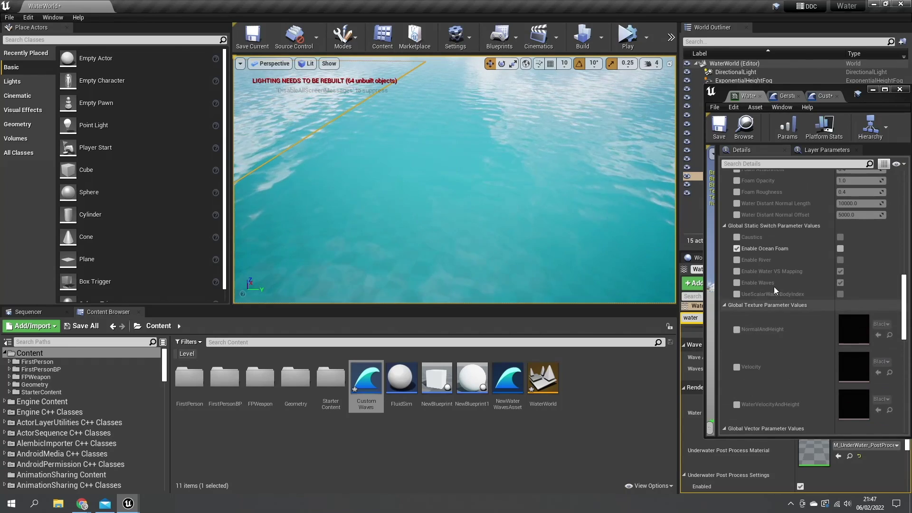
{"action": "left_click", "coordinate": [841, 249]}
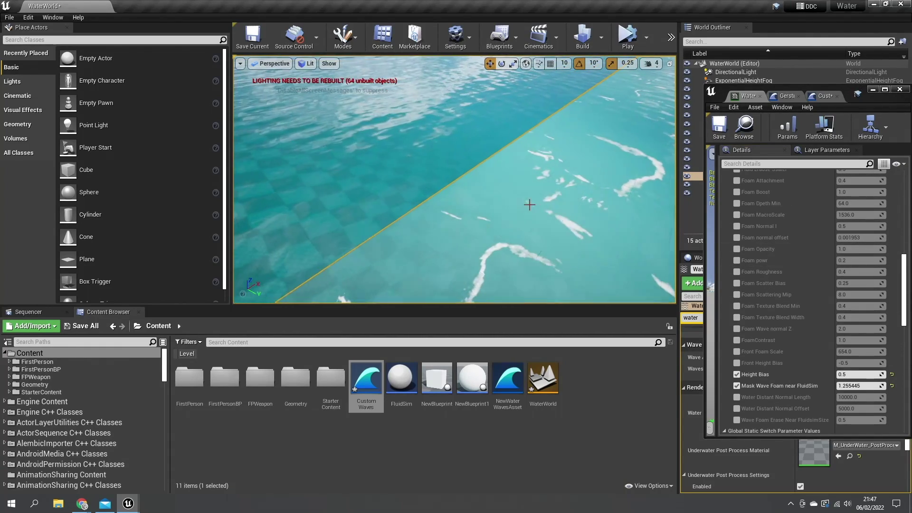
{"action": "right_click_drag", "start_coordinate": [571, 214], "coordinate": [632, 266]}
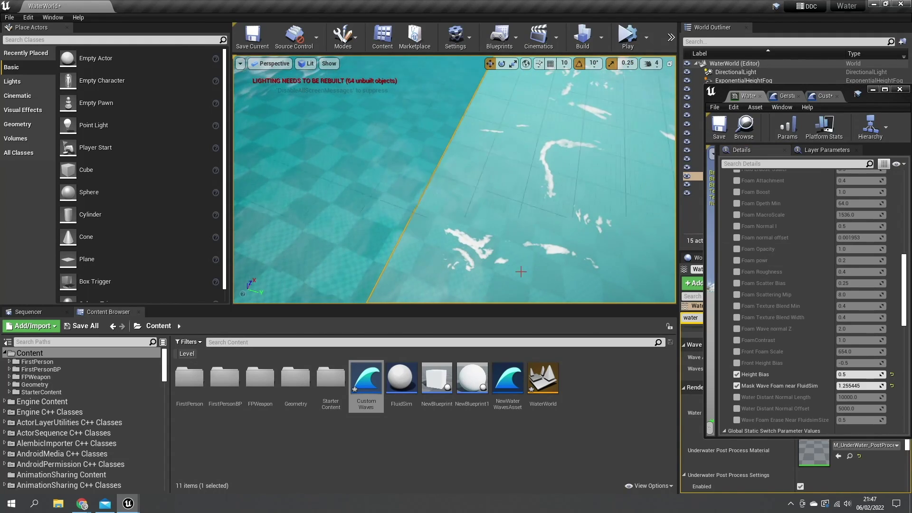
{"action": "right_click_drag", "start_coordinate": [521, 271], "coordinate": [541, 258]}
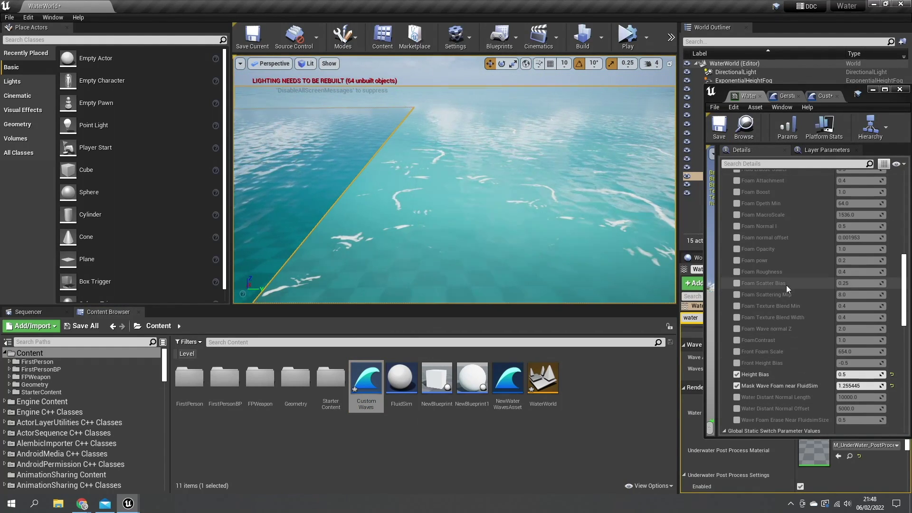
- Override Foam Attachment with about 1.11 in the ocean material and inspect the foam on the water
{"action": "scroll", "coordinate": [776, 258], "scroll_direction": "up", "scroll_amount": 1}
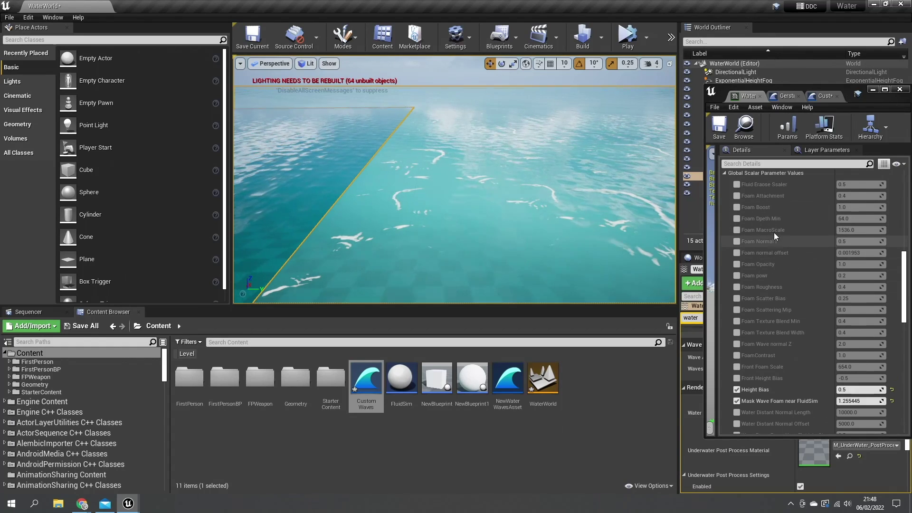
{"action": "left_click", "coordinate": [738, 196]}
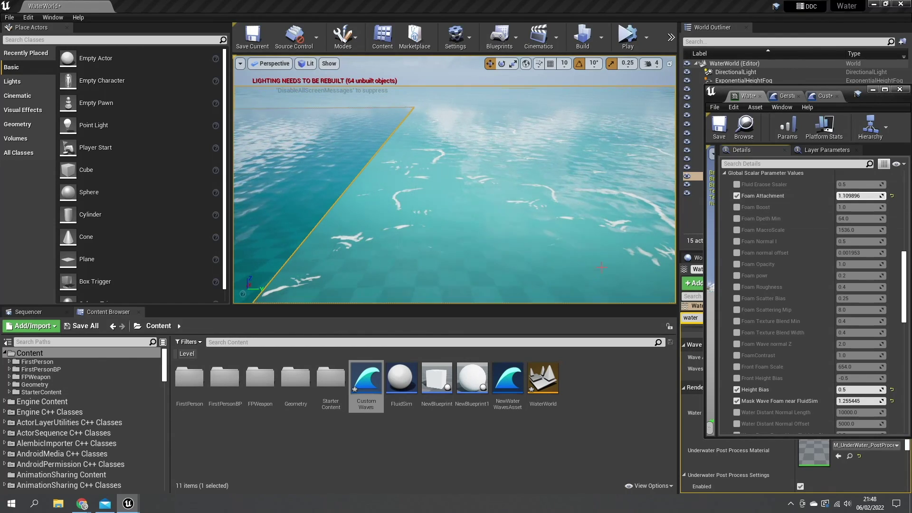
{"action": "right_click_drag", "start_coordinate": [602, 267], "coordinate": [650, 274]}
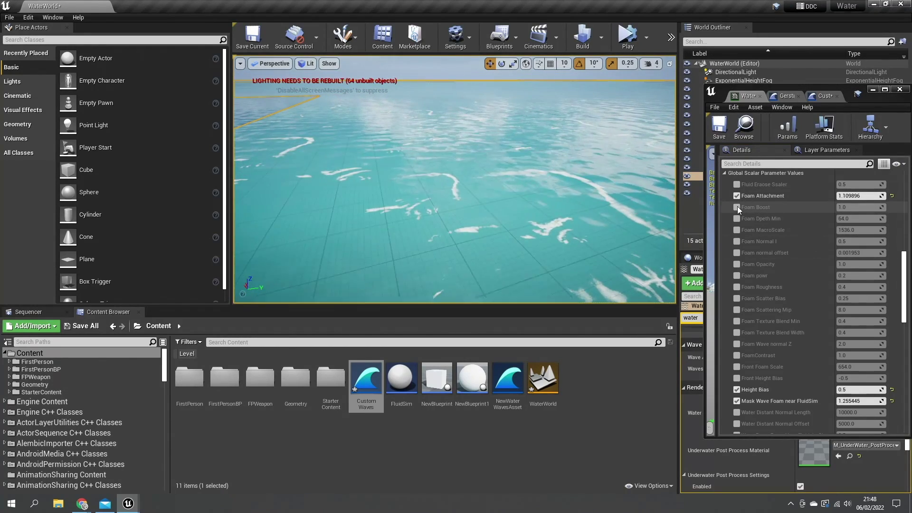
- Override Foam MacroScale, compare values of about 2398 and 1103 on the water, and leave it at about 440
{"action": "left_click", "coordinate": [737, 231]}
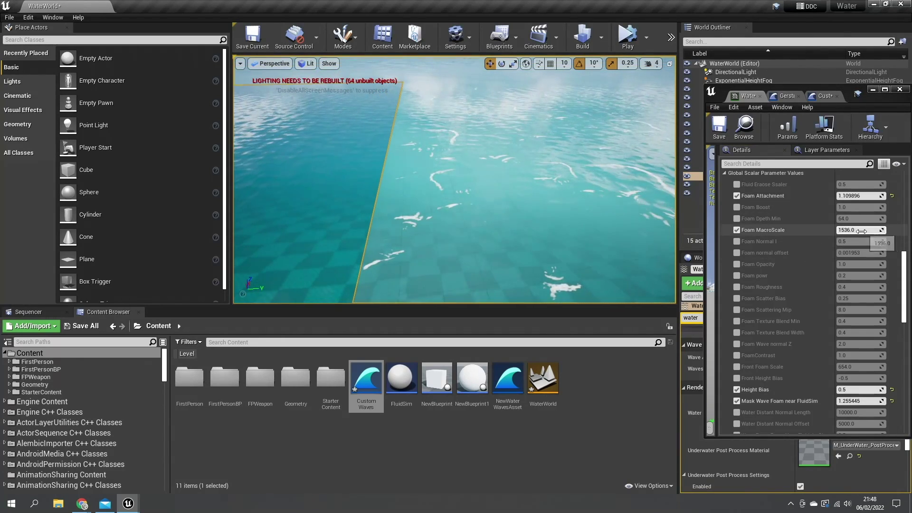
{"action": "left_click", "coordinate": [862, 230]}
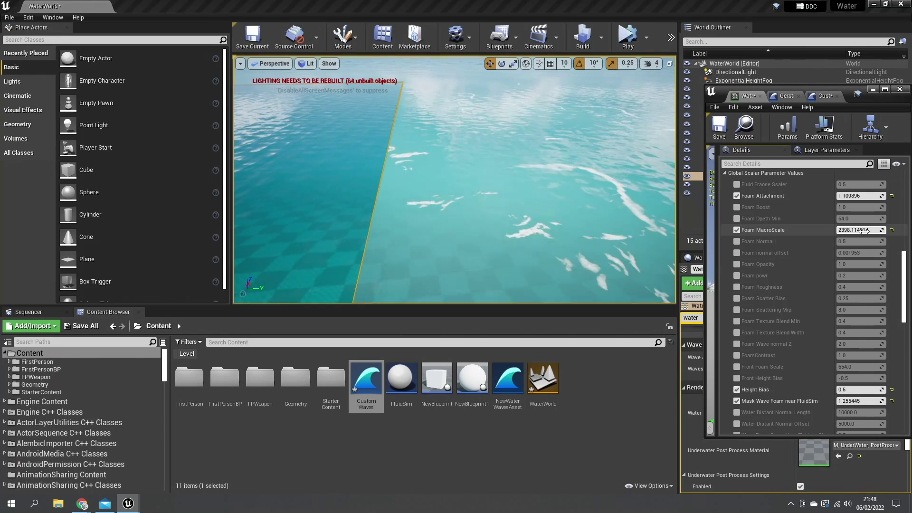
{"action": "right_click_drag", "start_coordinate": [523, 204], "coordinate": [622, 194]}
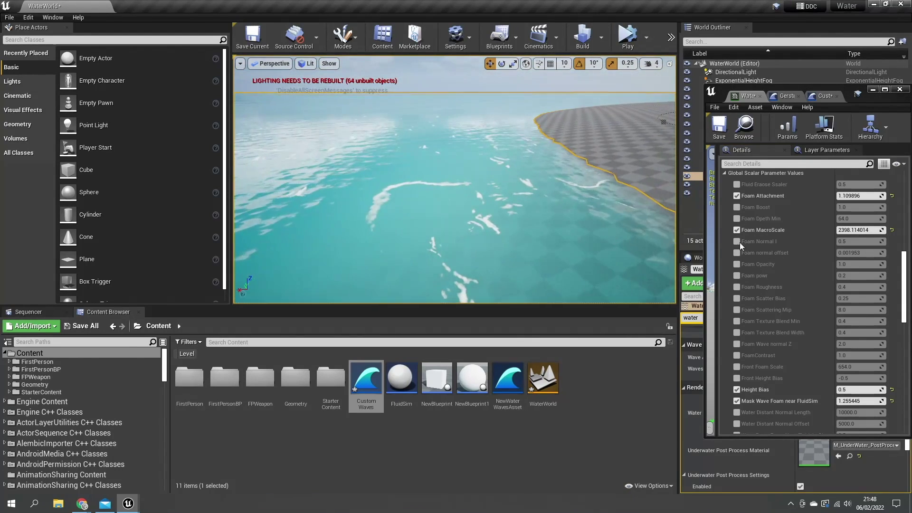
{"action": "left_click_drag", "start_coordinate": [850, 231], "coordinate": [863, 231]}
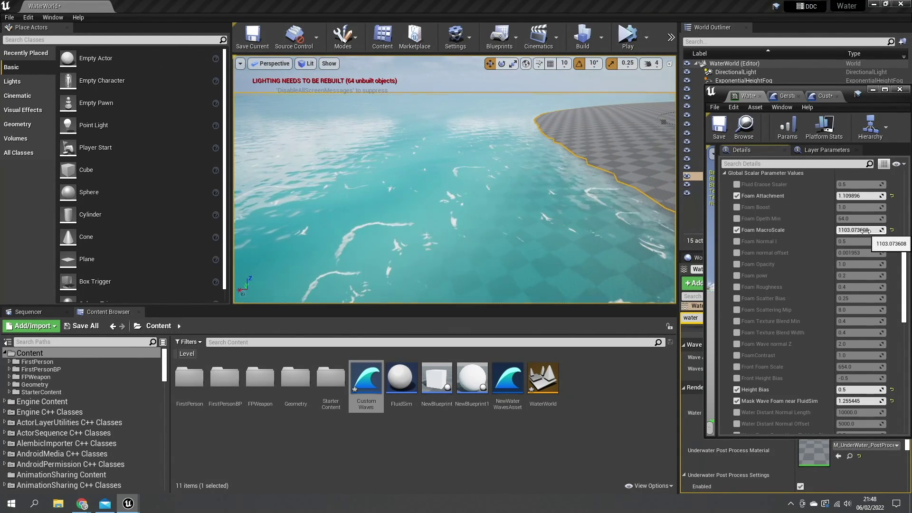
{"action": "right_click_drag", "start_coordinate": [524, 255], "coordinate": [551, 278]}
{"action": "key", "text": "s"}
{"action": "key", "text": "w"}
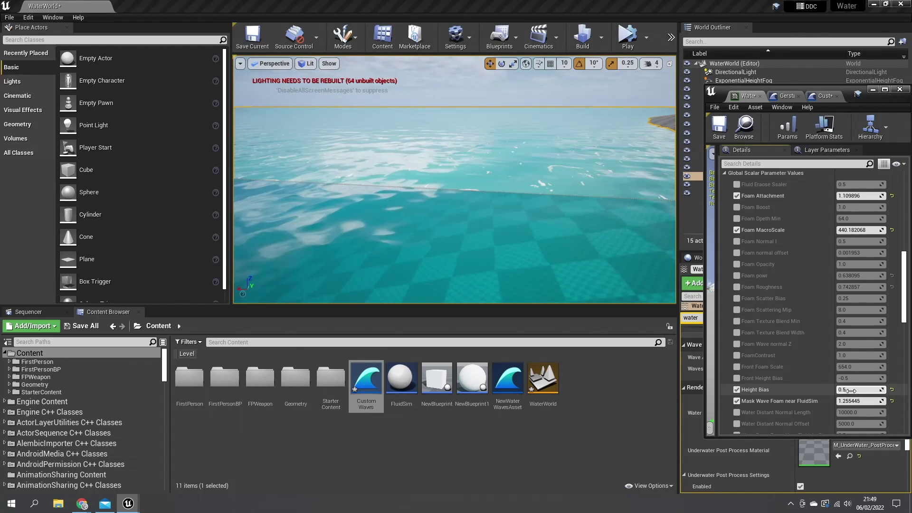
- Try foam Height Bias values of about 0.87, 1.0, 2.0 and 0.1, inspecting the water, and set it back to 0.5
{"action": "left_click_drag", "start_coordinate": [860, 389], "coordinate": [879, 390]}
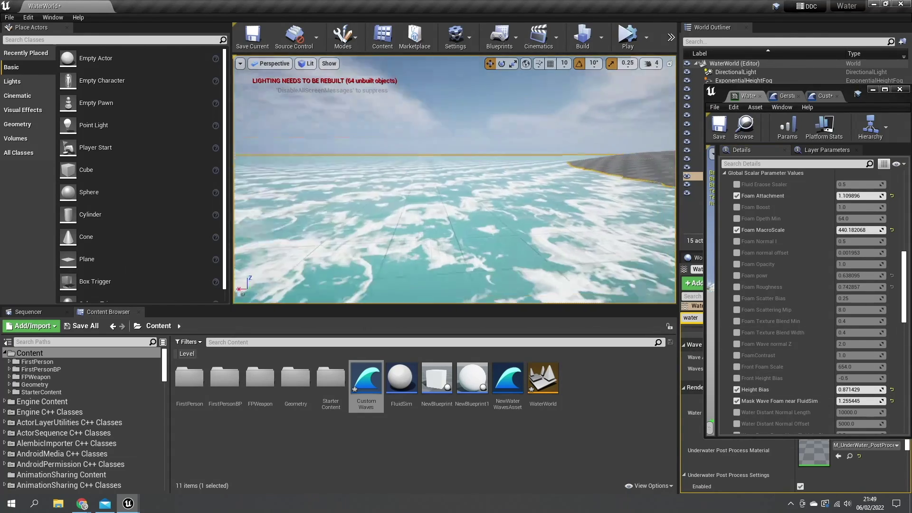
{"action": "right_click_drag", "start_coordinate": [455, 179], "coordinate": [285, 141]}
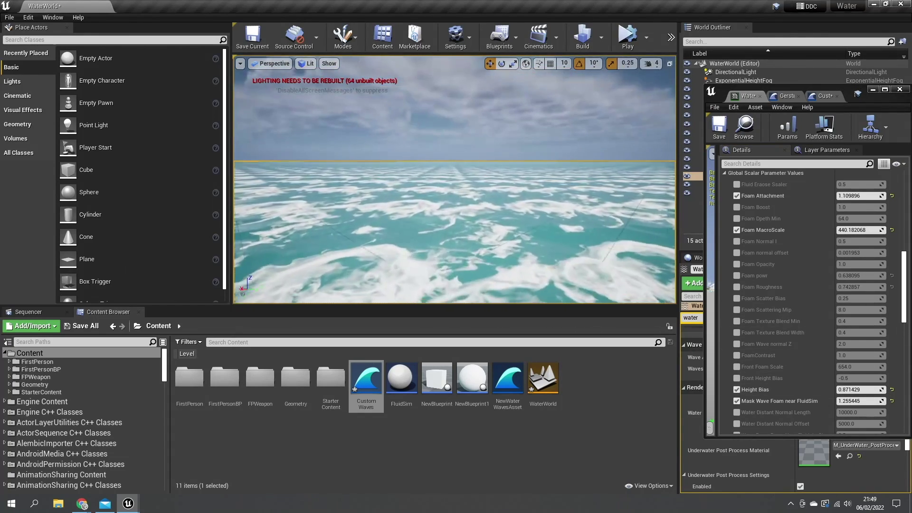
{"action": "right_click_drag", "start_coordinate": [455, 179], "coordinate": [409, 223]}
{"action": "left_click", "coordinate": [849, 389]}
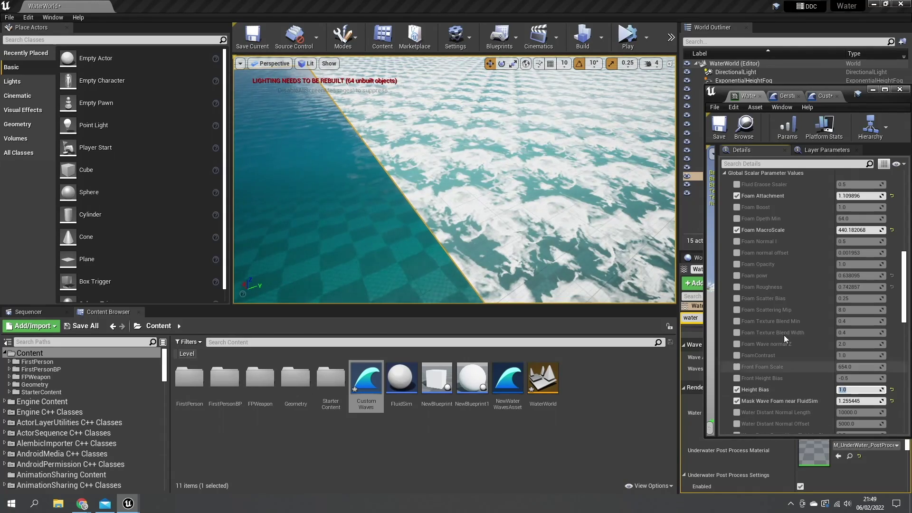
{"action": "right_click_drag", "start_coordinate": [570, 200], "coordinate": [627, 142]}
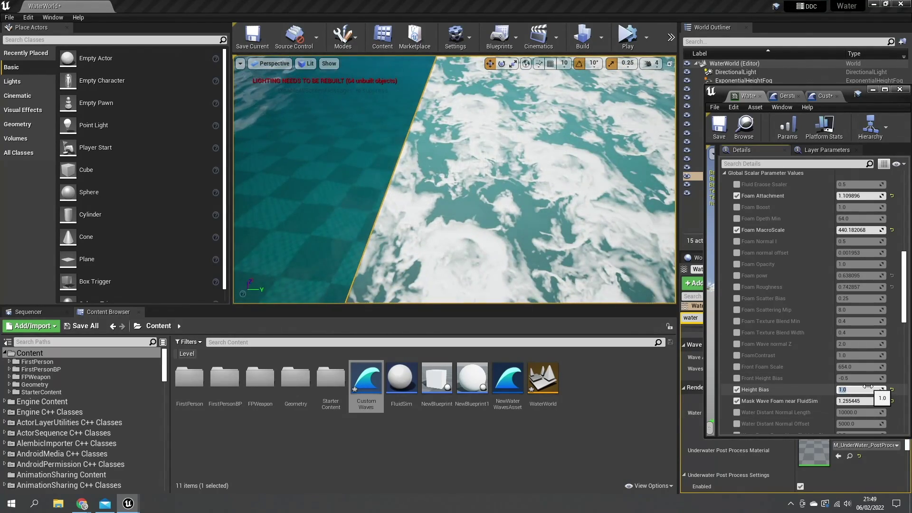
{"action": "right_click_drag", "start_coordinate": [570, 247], "coordinate": [570, 180]}
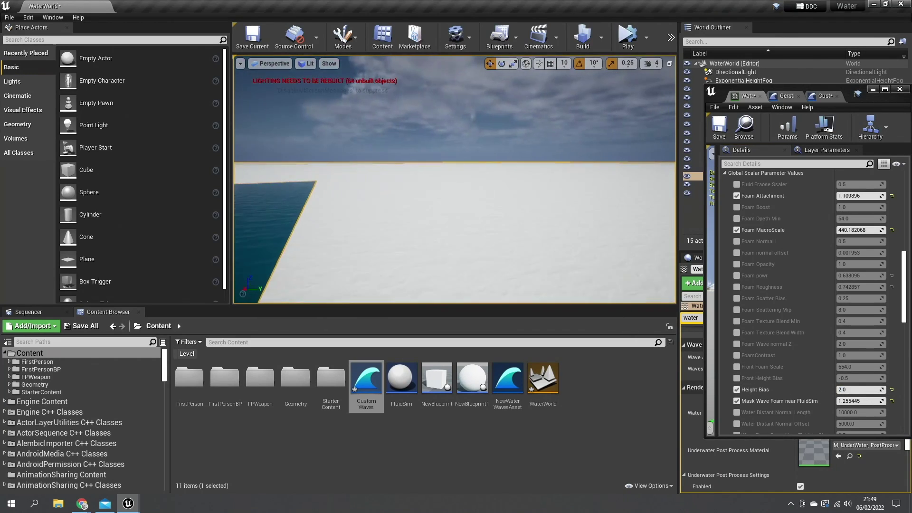
{"action": "left_click", "coordinate": [855, 390]}
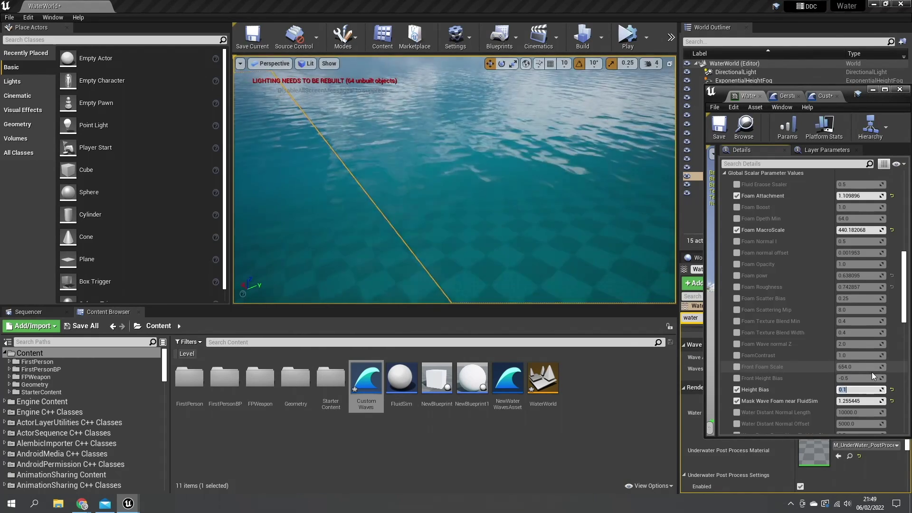
{"action": "type", "text": "0.5"}
{"action": "key", "text": "Return"}
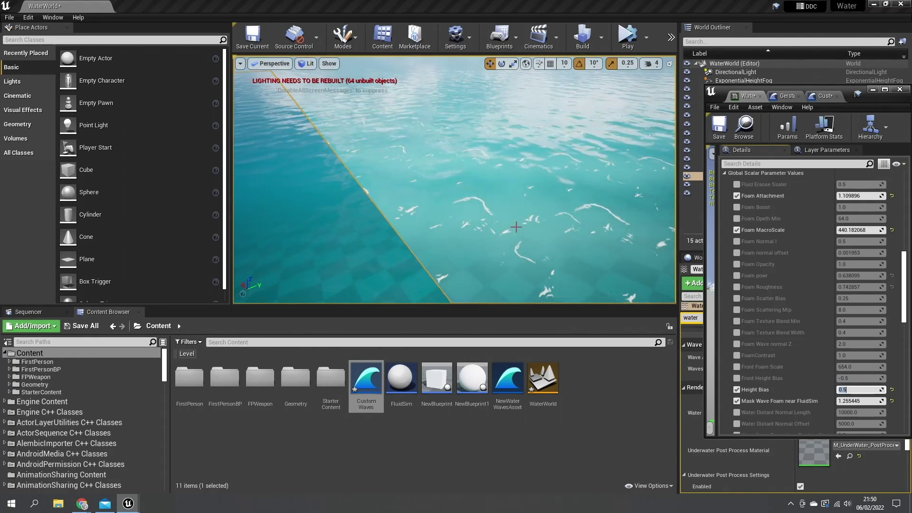
{"action": "mouse_move", "coordinate": [544, 255]}
{"action": "right_mouse_down"}
{"action": "mouse_move", "coordinate": [451, 257]}
{"action": "mouse_move", "coordinate": [446, 285]}
{"action": "mouse_move", "coordinate": [544, 255]}
{"action": "right_mouse_up"}
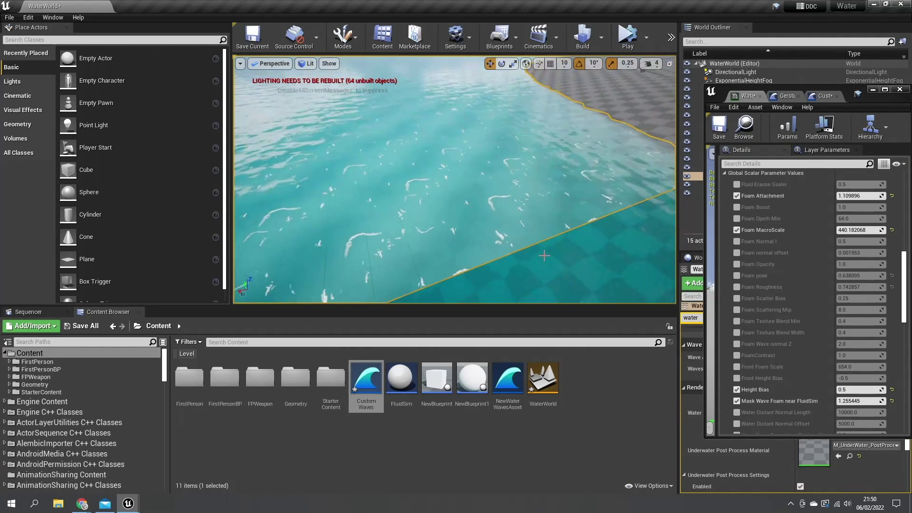
- Look over the remaining foam and fluid simulation parameters of the ocean material and minimise its editor window
{"action": "scroll", "coordinate": [777, 405], "scroll_direction": "down", "scroll_amount": 5}
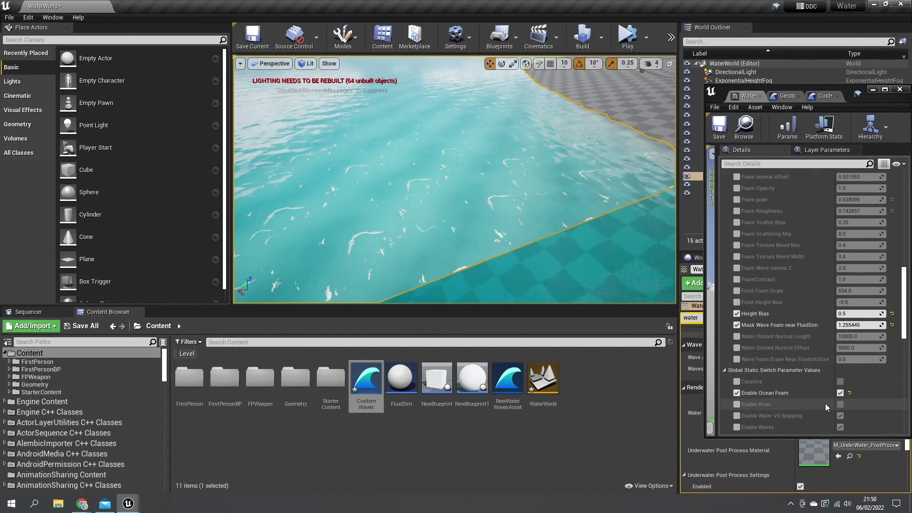
{"action": "right_click_drag", "start_coordinate": [492, 208], "coordinate": [337, 188]}
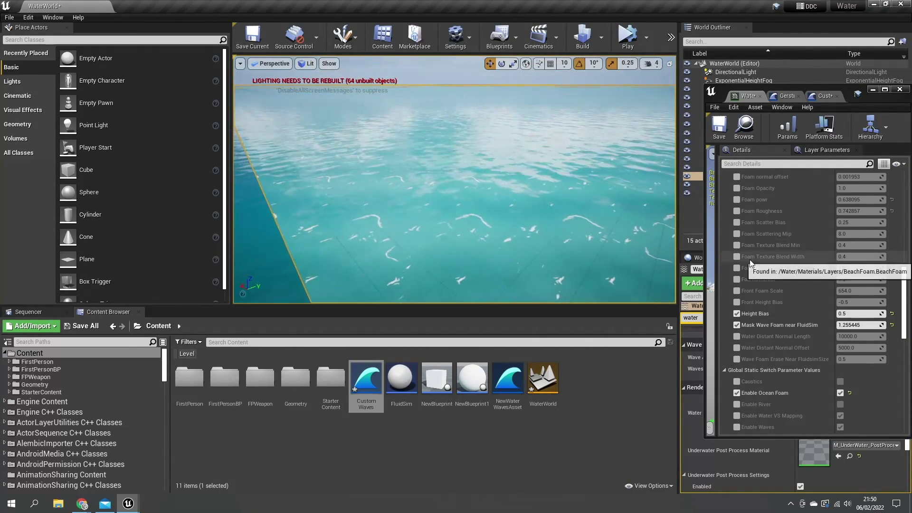
{"action": "scroll", "coordinate": [757, 264], "scroll_direction": "up", "scroll_amount": 17}
{"action": "scroll", "coordinate": [758, 263], "scroll_direction": "up", "scroll_amount": 3}
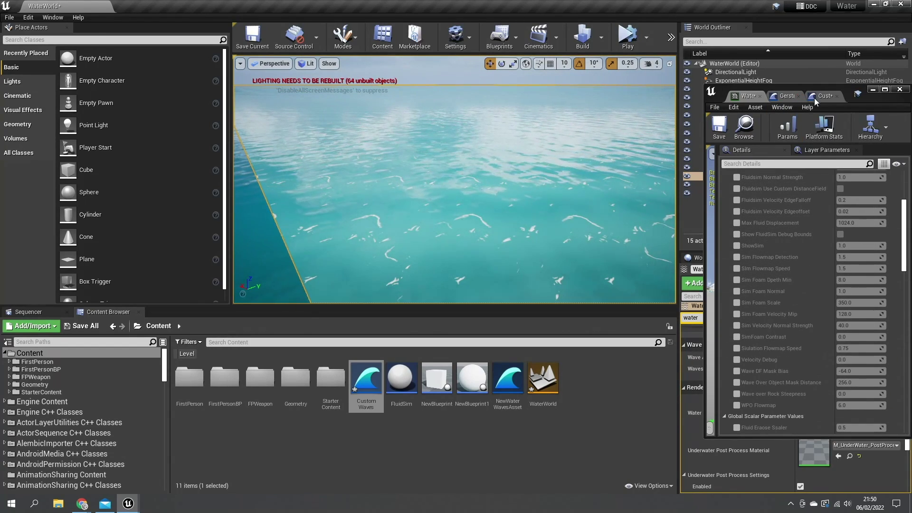
{"action": "left_click", "coordinate": [873, 89]}
- Select WaterBodyOcean and look through its water properties, from the terrain settings to the wave and underwater post process settings
{"action": "scroll", "coordinate": [800, 383], "scroll_direction": "up", "scroll_amount": 10}
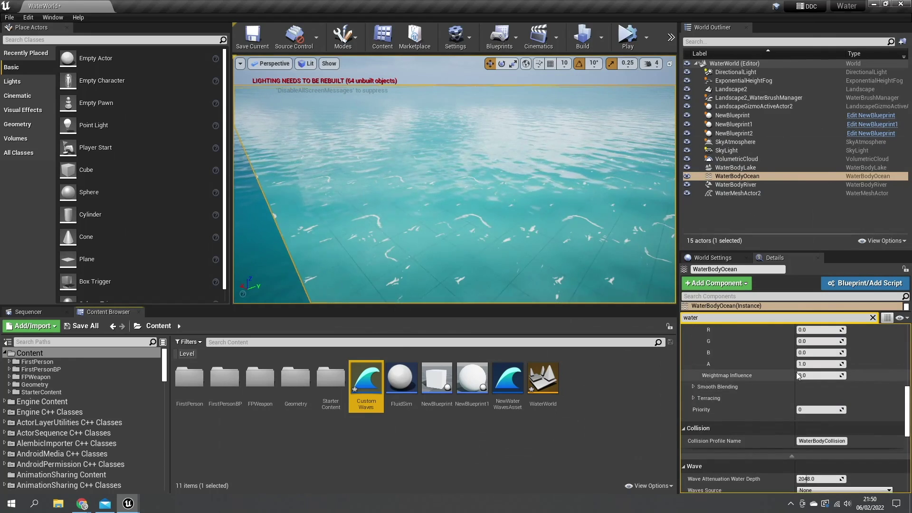
{"action": "scroll", "coordinate": [785, 382], "scroll_direction": "up", "scroll_amount": 3}
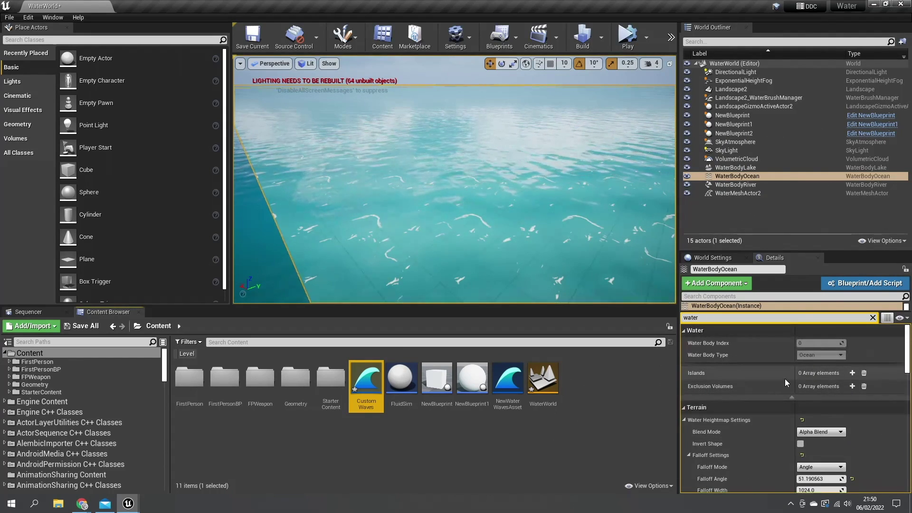
{"action": "left_click", "coordinate": [740, 179]}
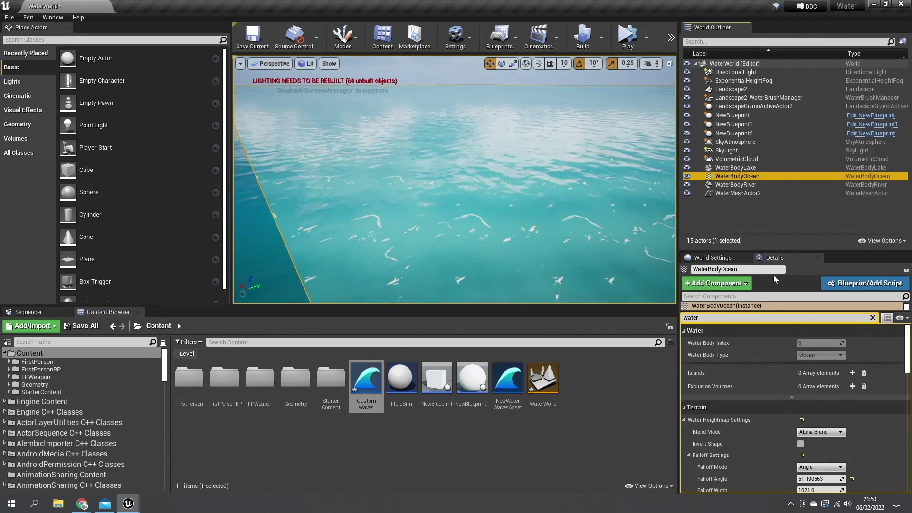
{"action": "scroll", "coordinate": [752, 431], "scroll_direction": "down", "scroll_amount": 12}
{"action": "scroll", "coordinate": [751, 430], "scroll_direction": "down", "scroll_amount": 10}
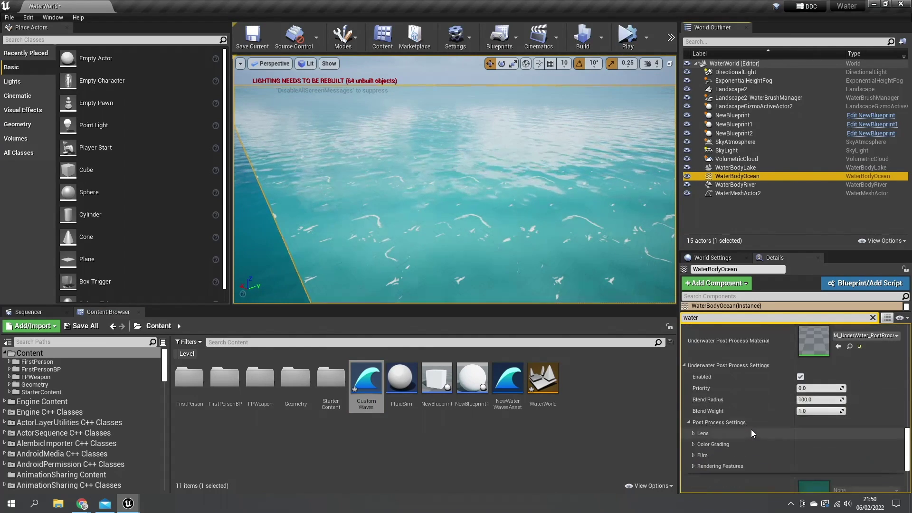
{"action": "scroll", "coordinate": [745, 424], "scroll_direction": "up", "scroll_amount": 10}
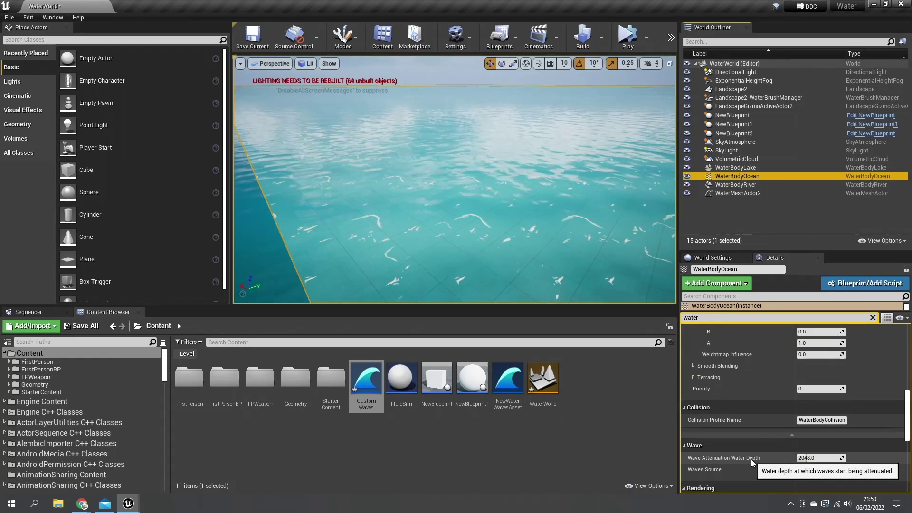
- Set WaterBodyOcean's Waves Source to Water Waves Asset Reference, assign GerstnerWaves_Ocean as its water waves asset, and inspect the waves
{"action": "scroll", "coordinate": [751, 459], "scroll_direction": "down", "scroll_amount": 2}
{"action": "left_click", "coordinate": [829, 409]}
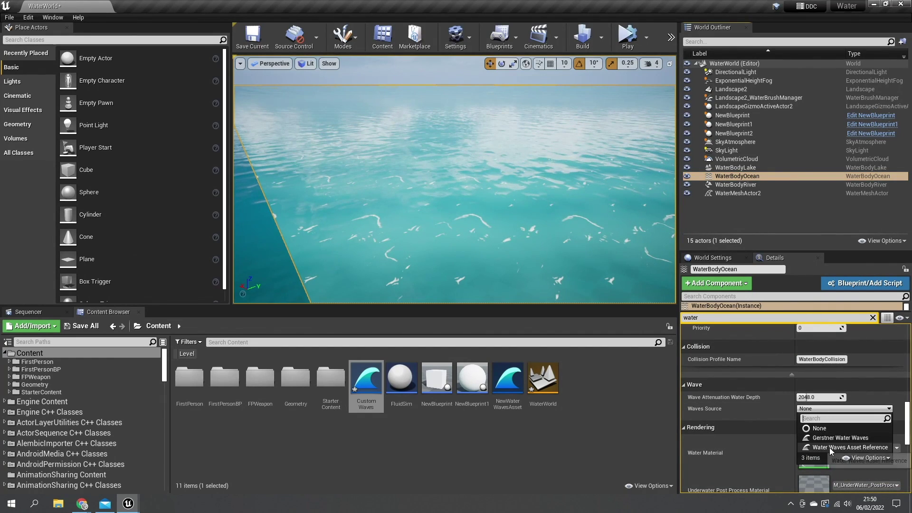
{"action": "left_click", "coordinate": [830, 447]}
{"action": "left_click", "coordinate": [837, 444]}
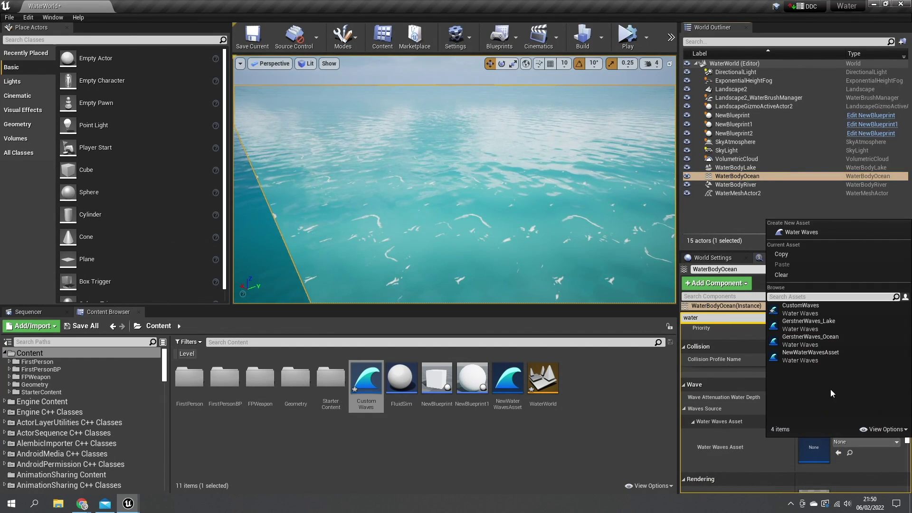
{"action": "left_click", "coordinate": [809, 343]}
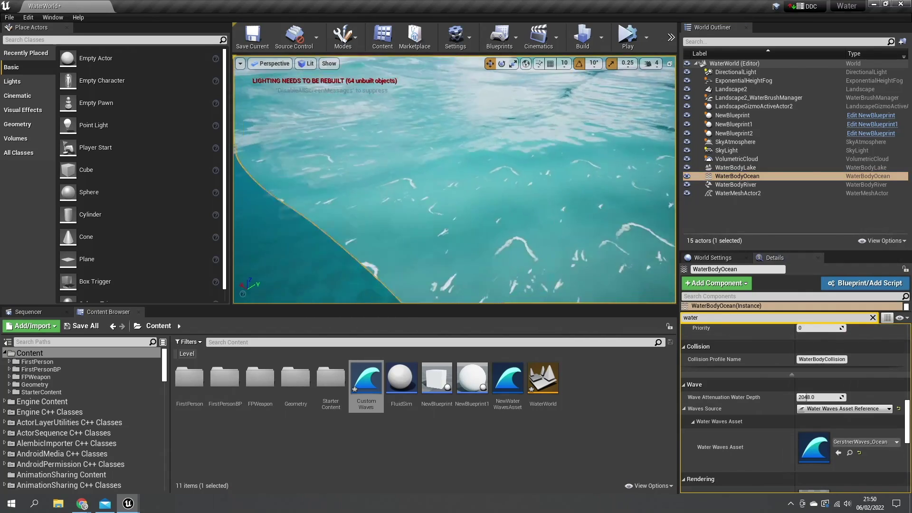
{"action": "right_click_drag", "start_coordinate": [454, 256], "coordinate": [617, 307]}
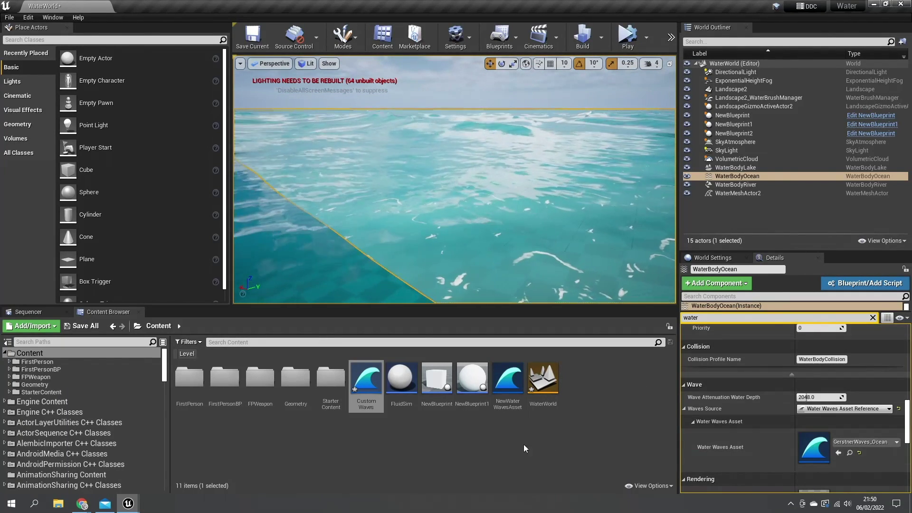
- Restore the ocean material's editor window and look through its parameters, from fluid simulation to water shading and back to the detail normal settings
{"action": "mouse_move", "coordinate": [129, 503]}
{"action": "left_click", "coordinate": [181, 461]}
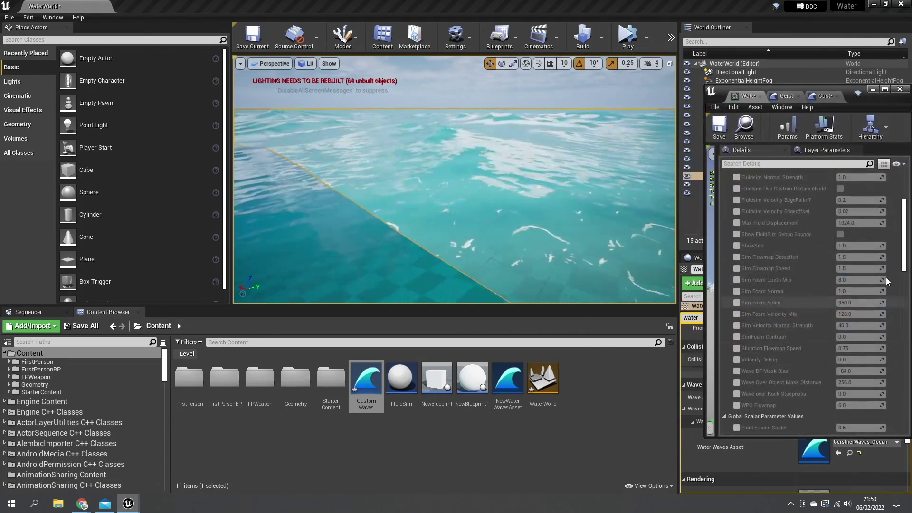
{"action": "right_click_drag", "start_coordinate": [618, 256], "coordinate": [651, 276]}
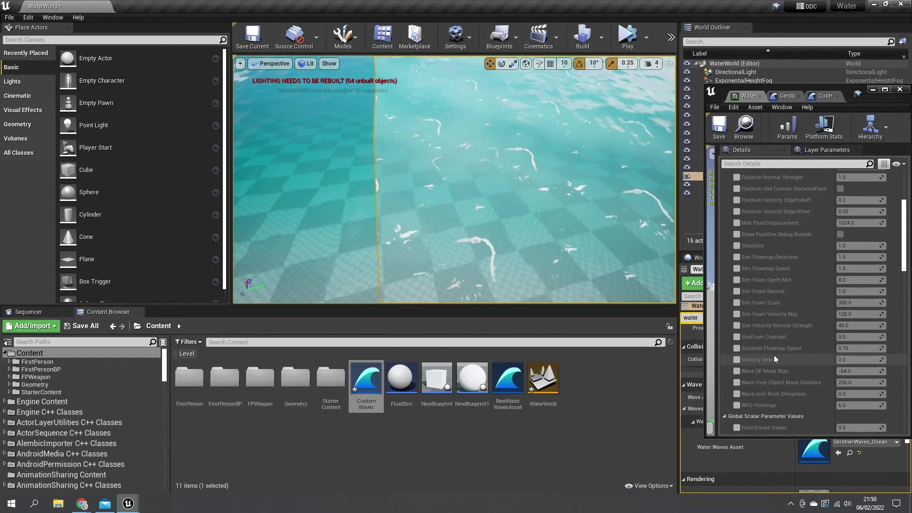
{"action": "scroll", "coordinate": [788, 330], "scroll_direction": "down", "scroll_amount": 3}
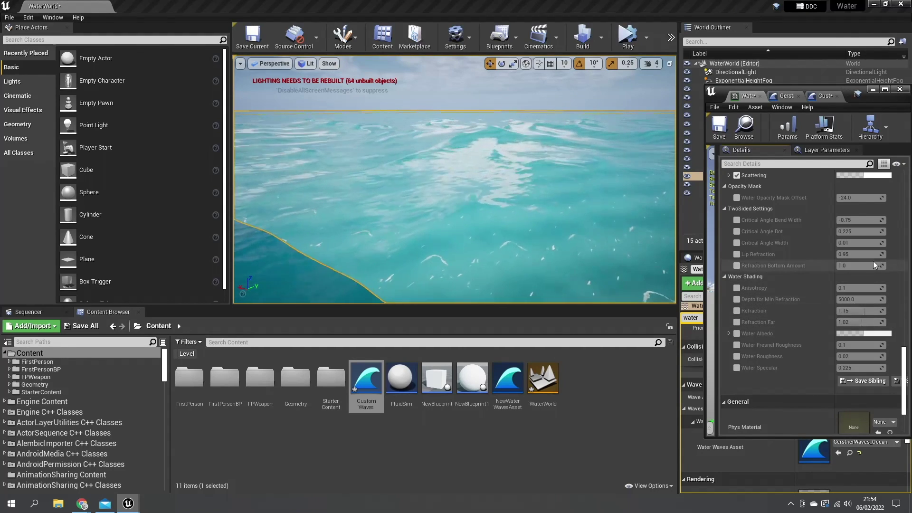
{"action": "scroll", "coordinate": [803, 386], "scroll_direction": "down", "scroll_amount": 3}
{"action": "scroll", "coordinate": [803, 386], "scroll_direction": "up", "scroll_amount": 6}
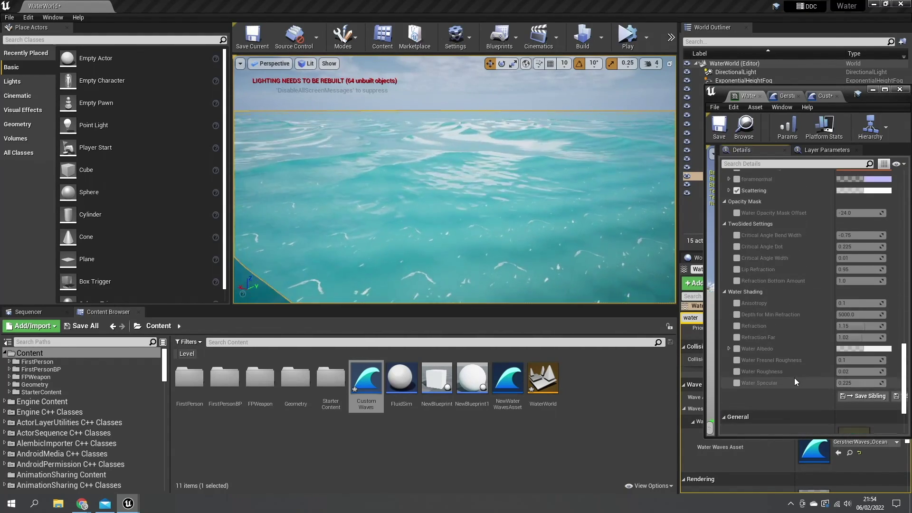
{"action": "scroll", "coordinate": [789, 378], "scroll_direction": "up", "scroll_amount": 6}
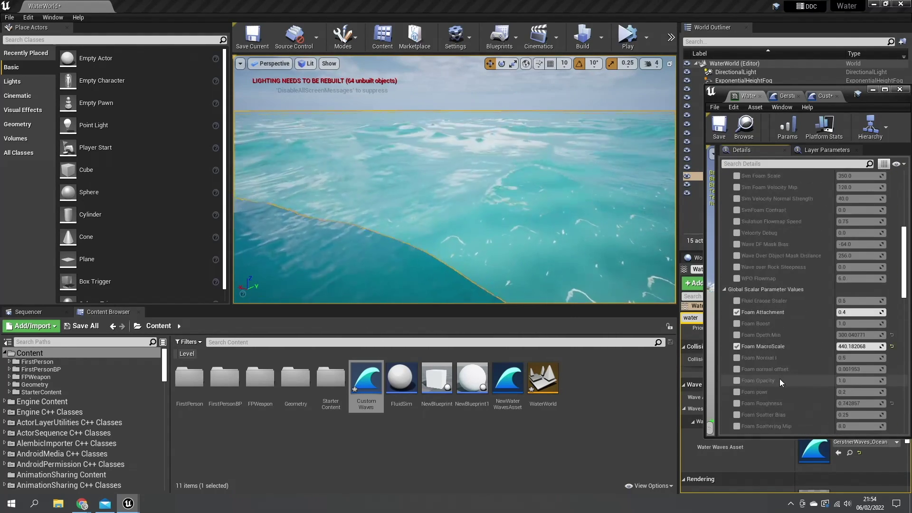
{"action": "scroll", "coordinate": [780, 379], "scroll_direction": "up", "scroll_amount": 5}
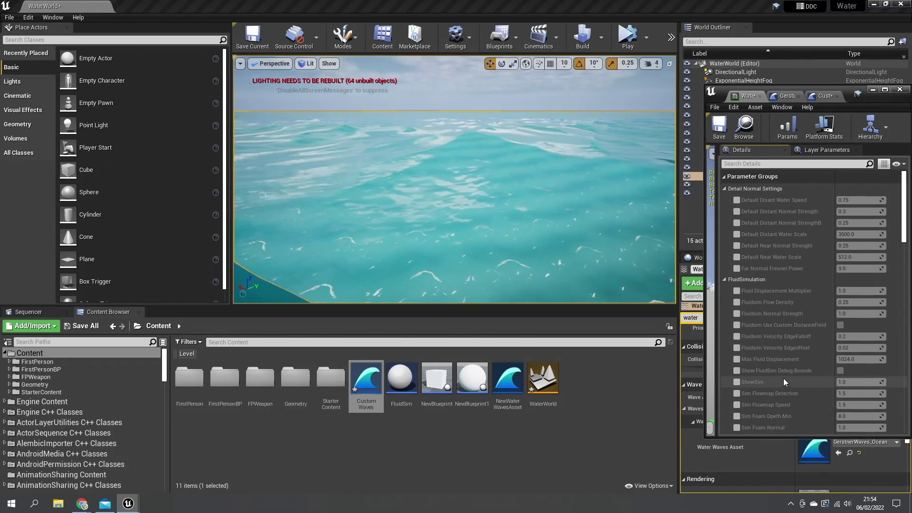